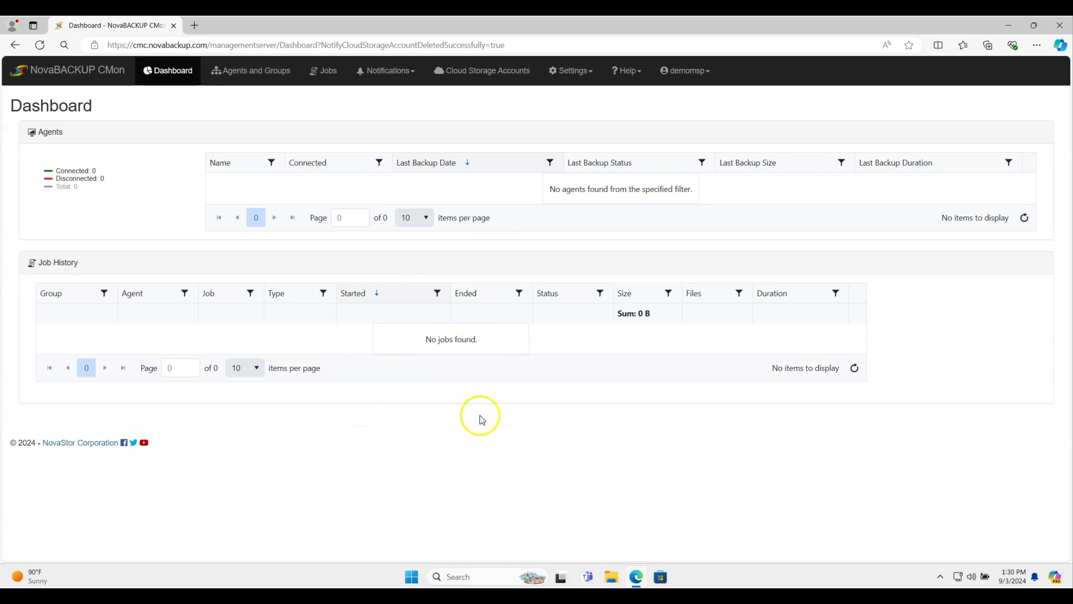
Step: Open CMon's Cloud Storage Accounts list, which is still empty
click(485, 71)
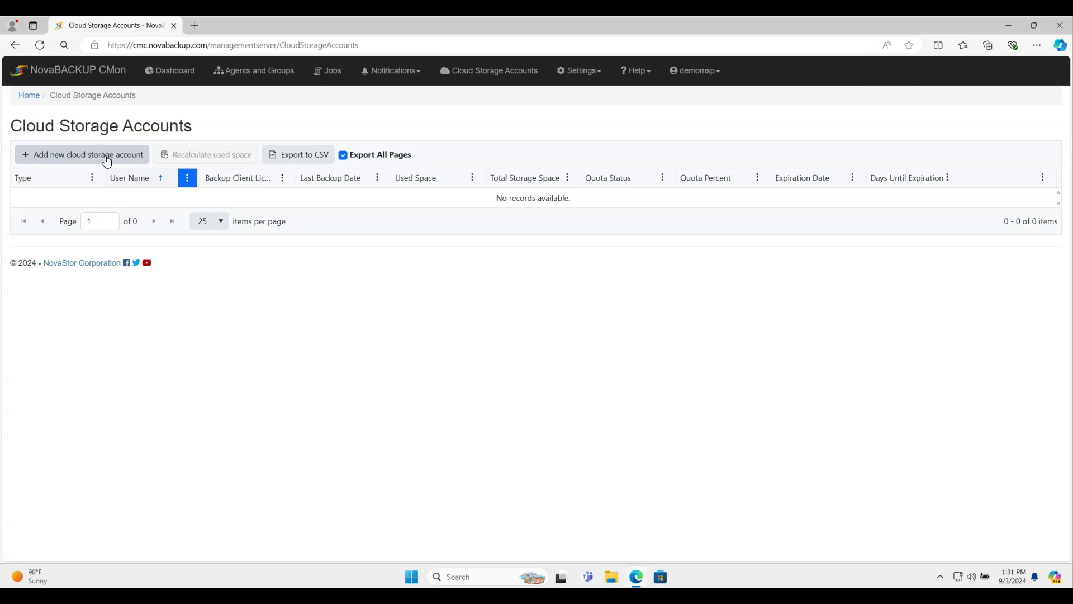
Step: Add an Amazon S3 Compatible account with user name AcmeCloudBackup and backup directory 'backup'
click(109, 161)
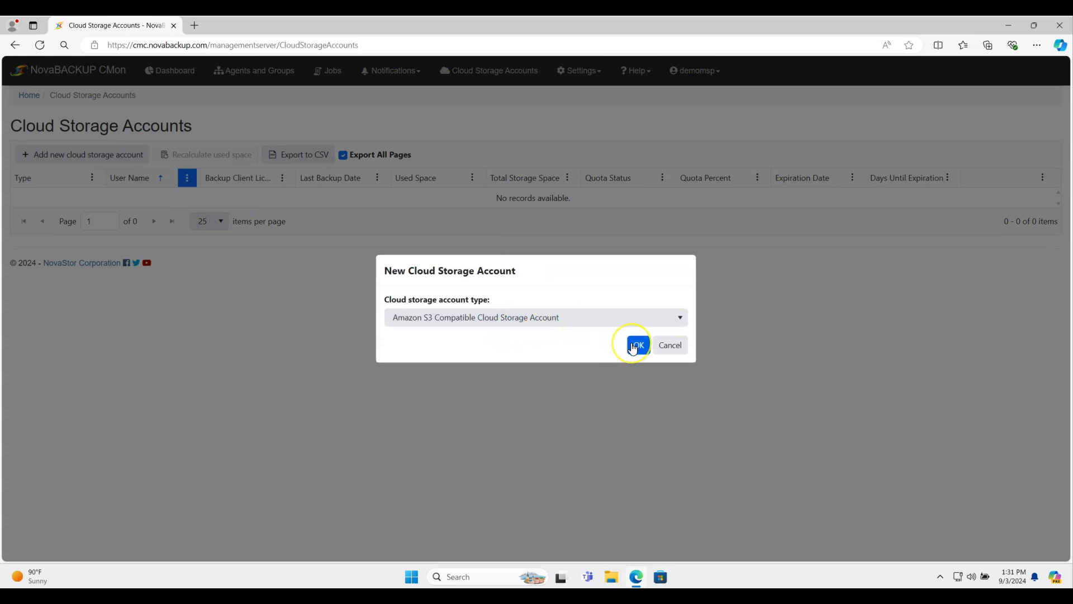
click(636, 346)
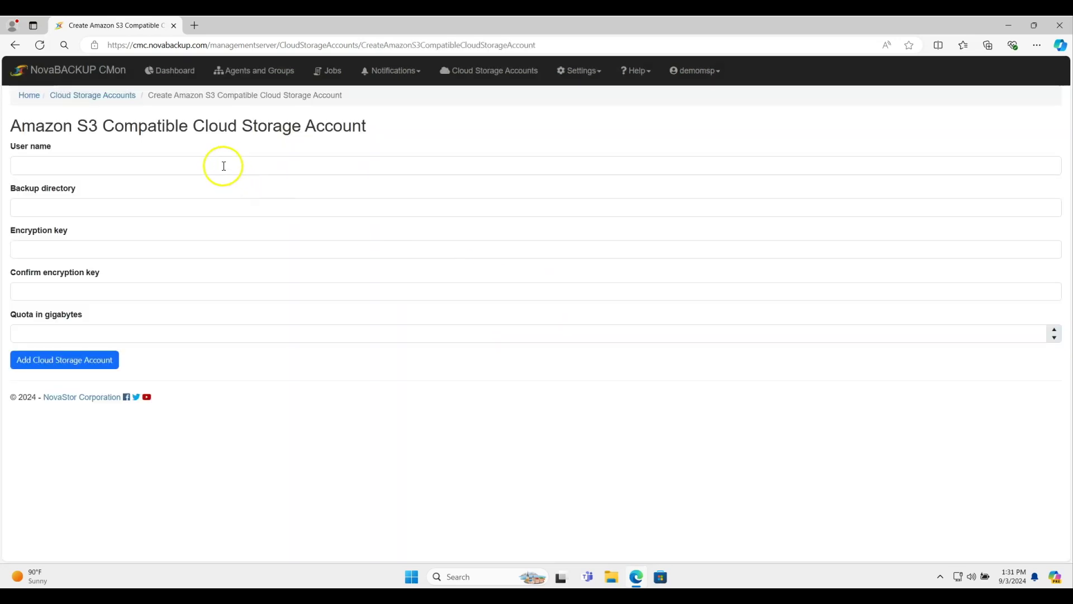
click(224, 163)
text(Ac)
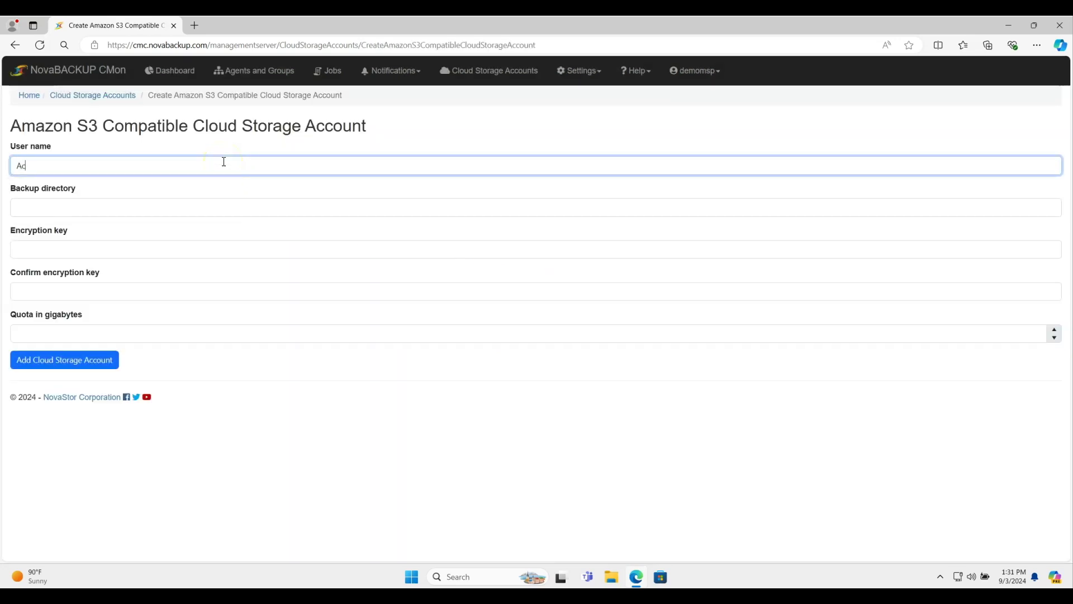
text(emmeCloudBackup)
key(Tab)
text(backup)
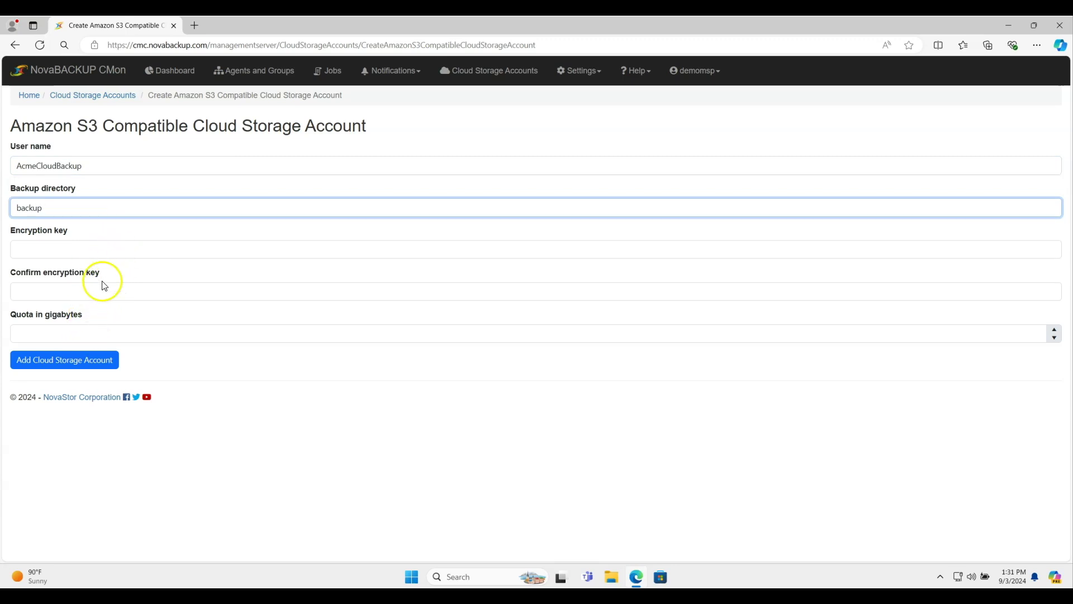
click(78, 366)
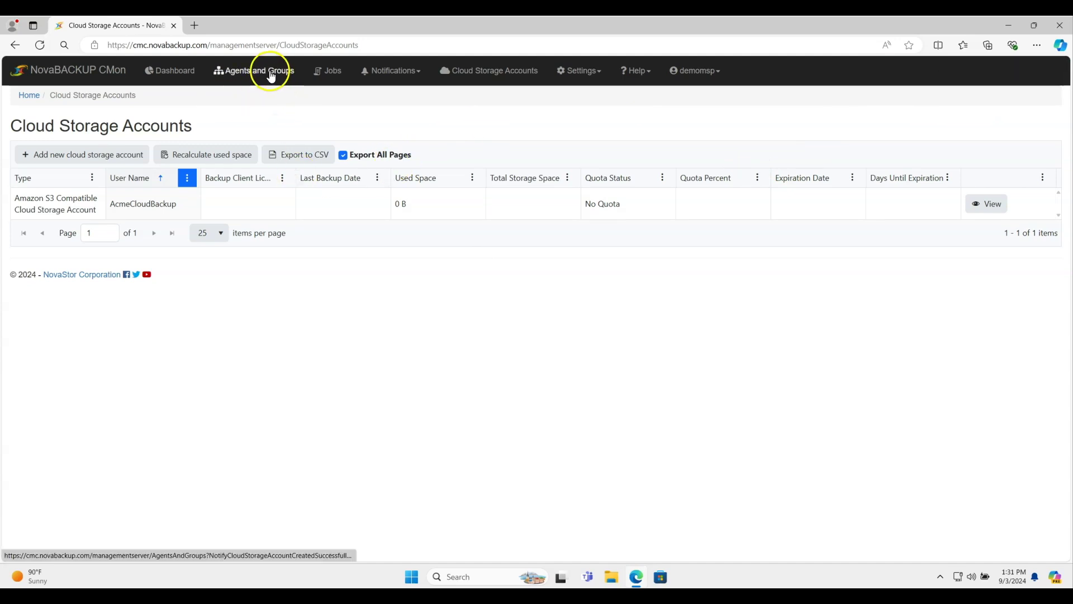
Step: Tick Setup-NB-Server-Agent-21.1.902.exe under Demo MSP's Backup Client Setup Installers and request its customized download
click(271, 74)
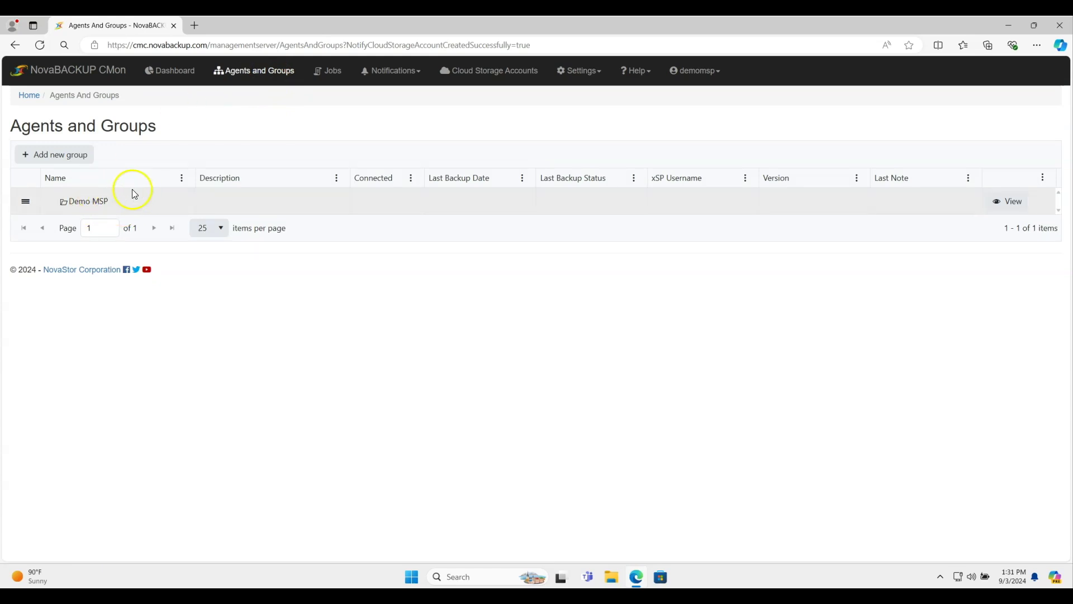
click(1014, 211)
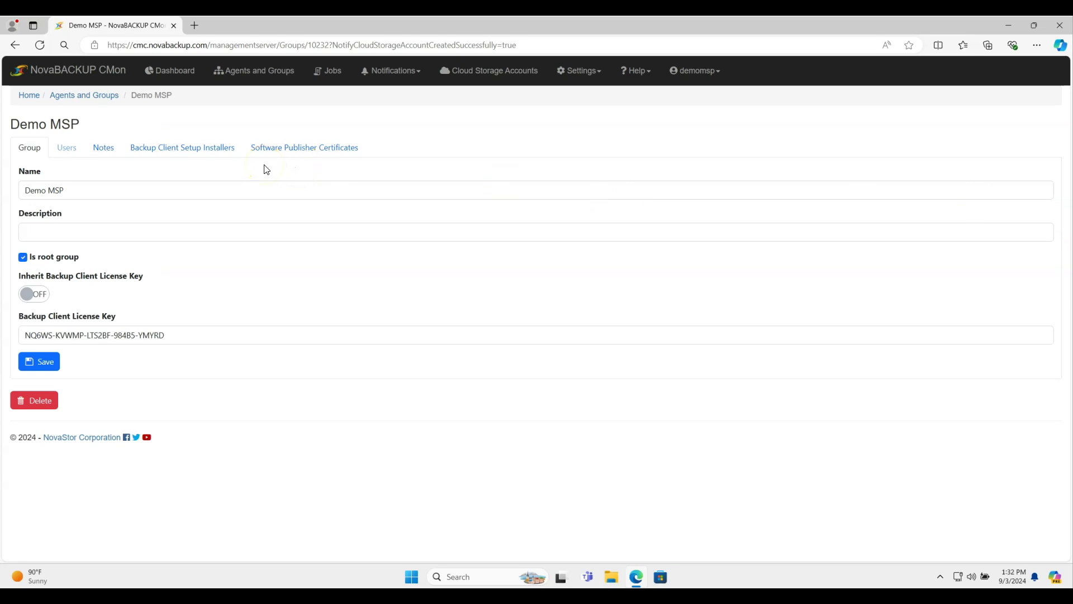
click(189, 151)
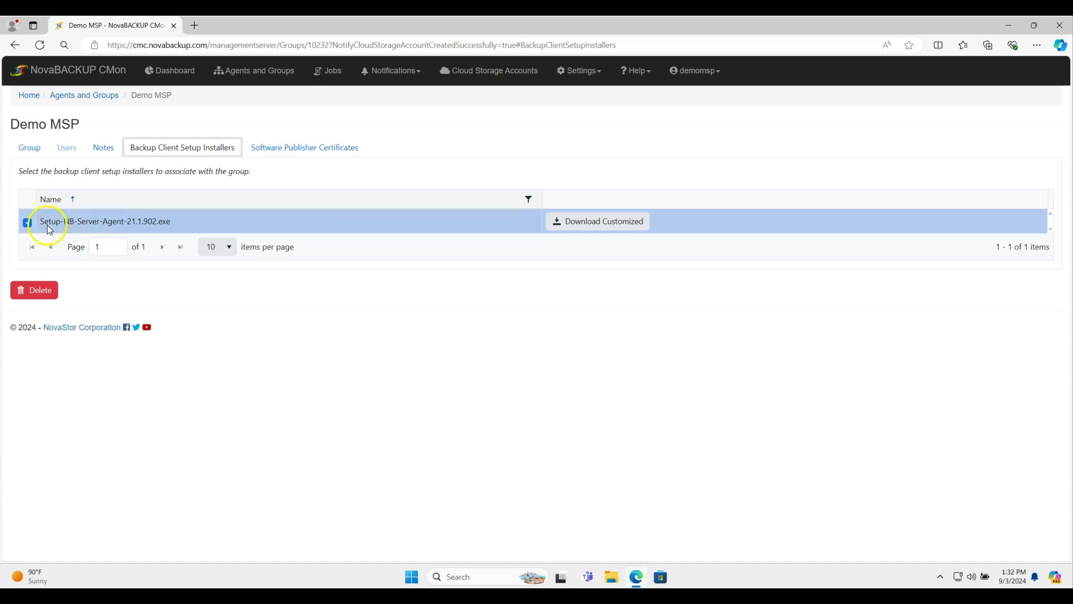
click(28, 224)
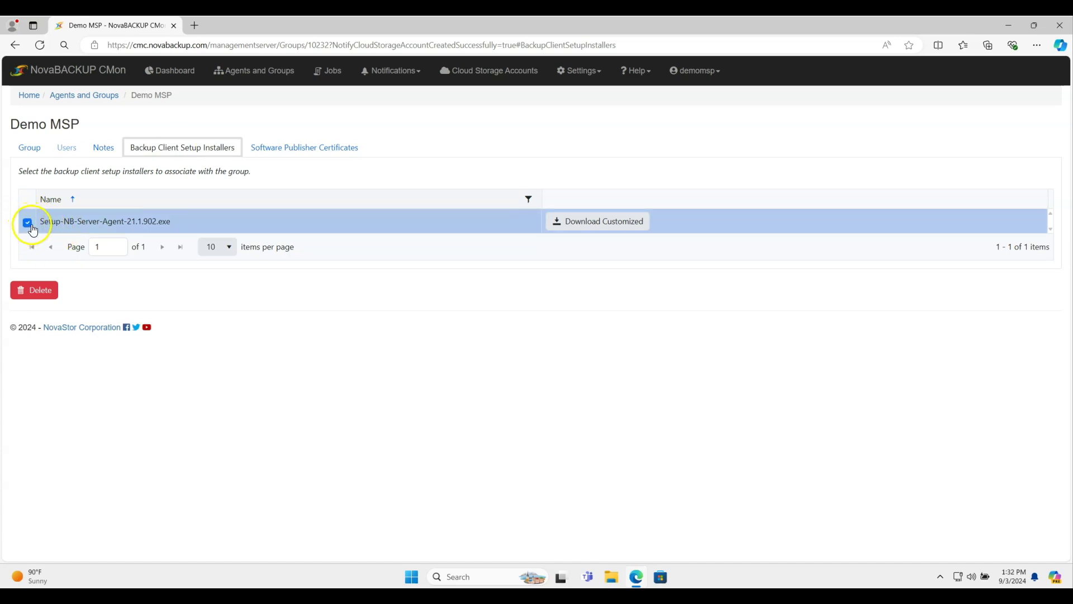
click(603, 223)
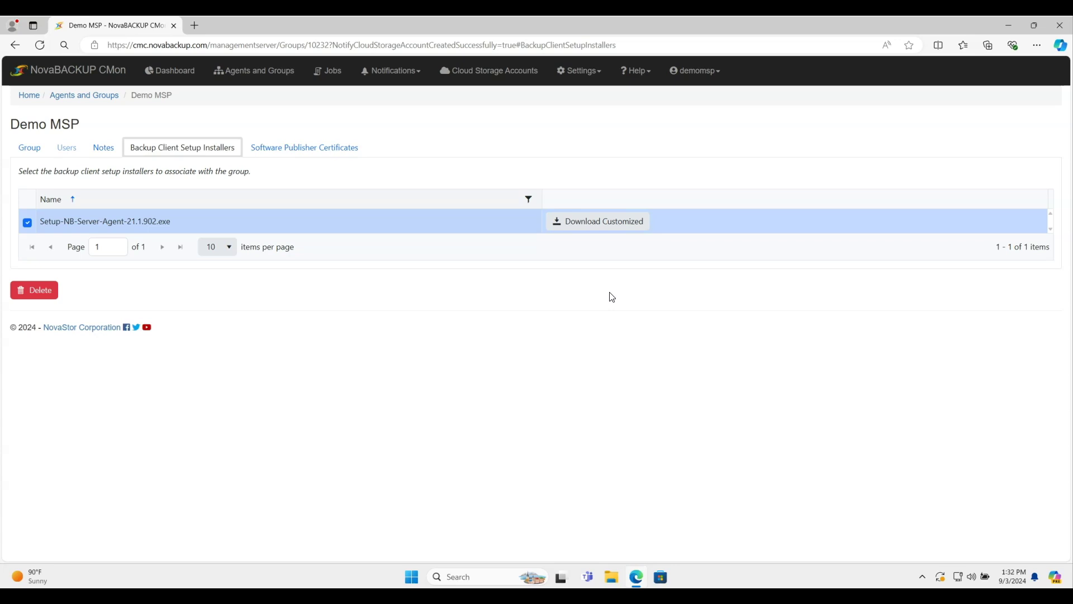
Step: Download the customized agent installer and keep it despite Edge's SmartScreen warning
click(602, 223)
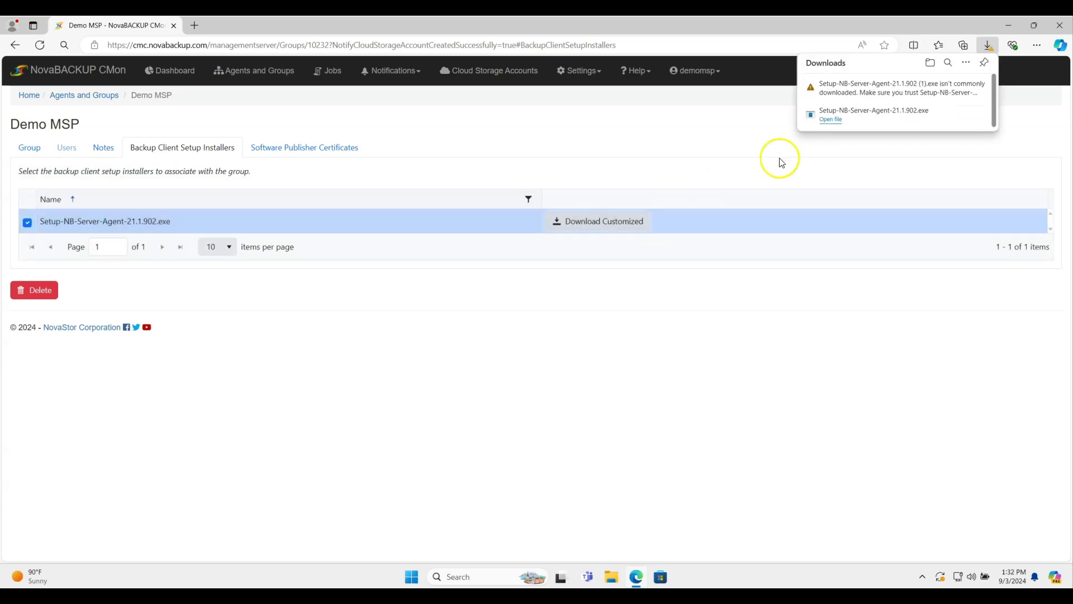
click(972, 88)
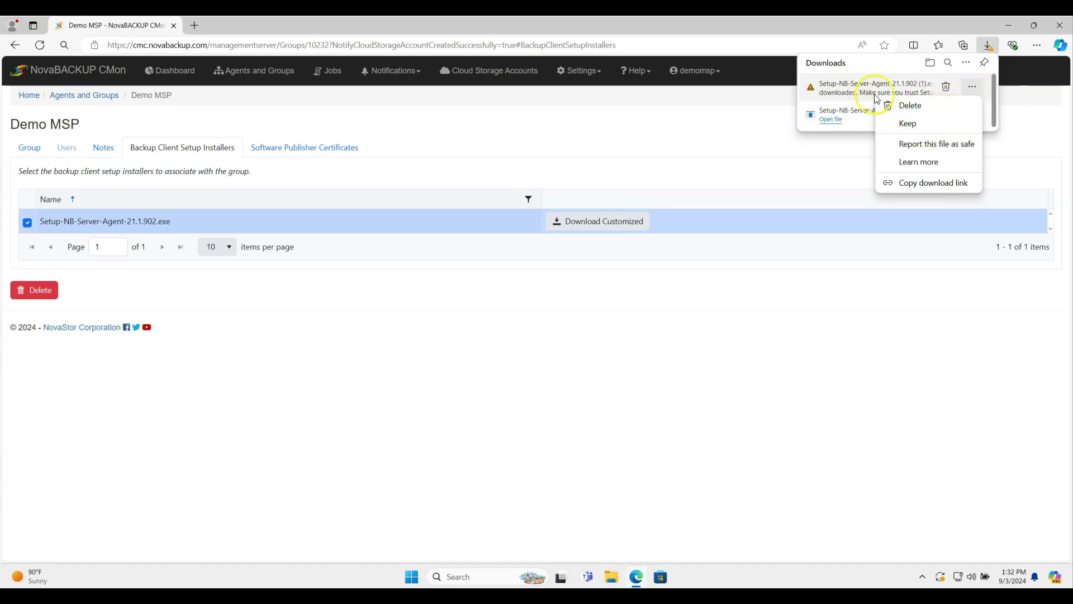
click(918, 124)
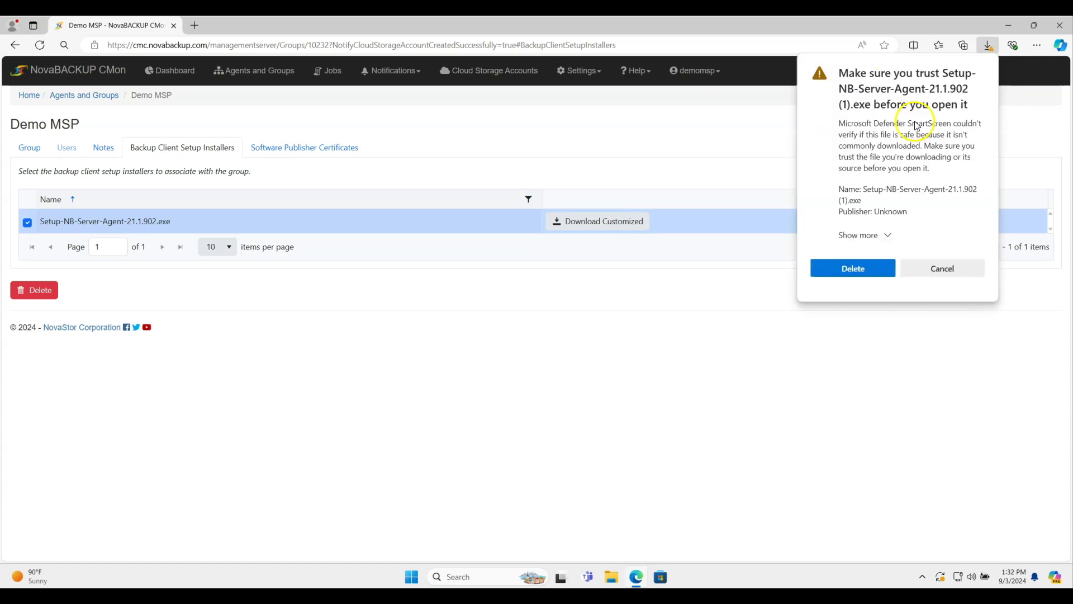
click(887, 234)
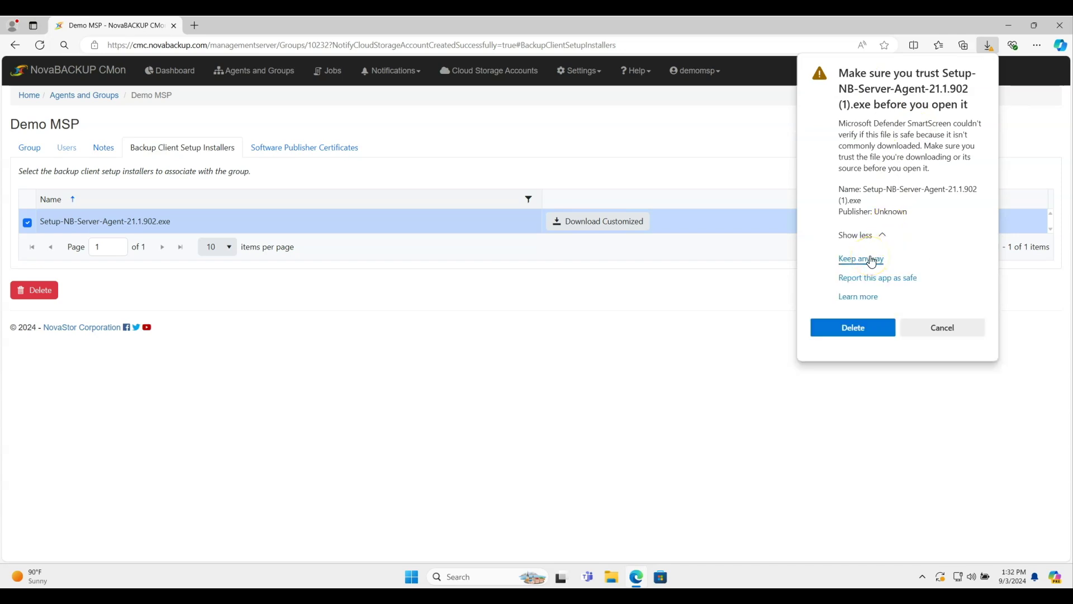
click(871, 260)
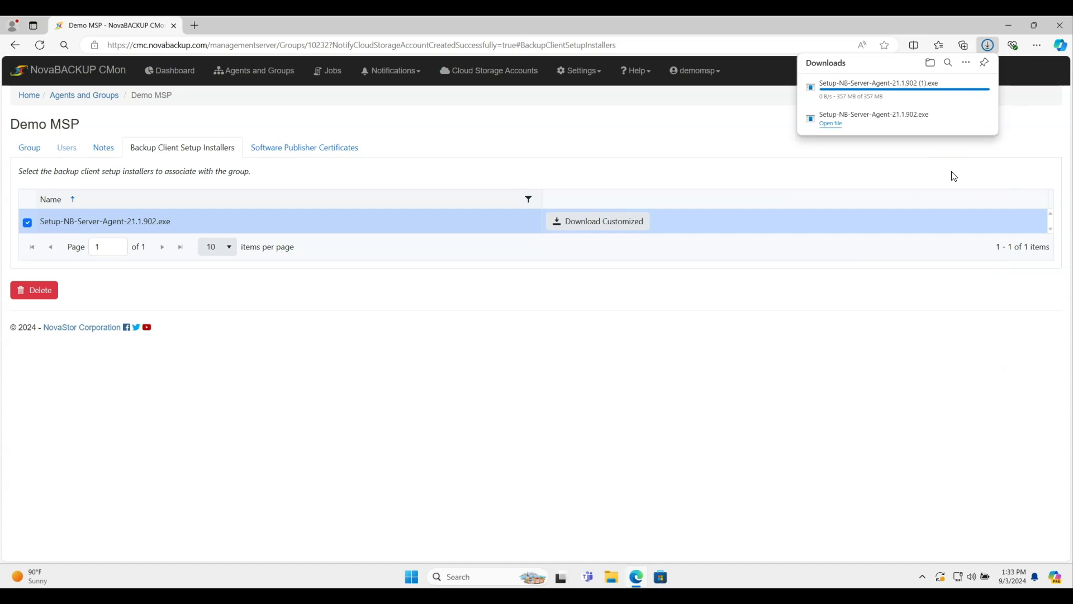
Step: Run Setup-NB-Server-Agent-21.1.902 (1) from the Downloads folder in File Explorer
click(611, 580)
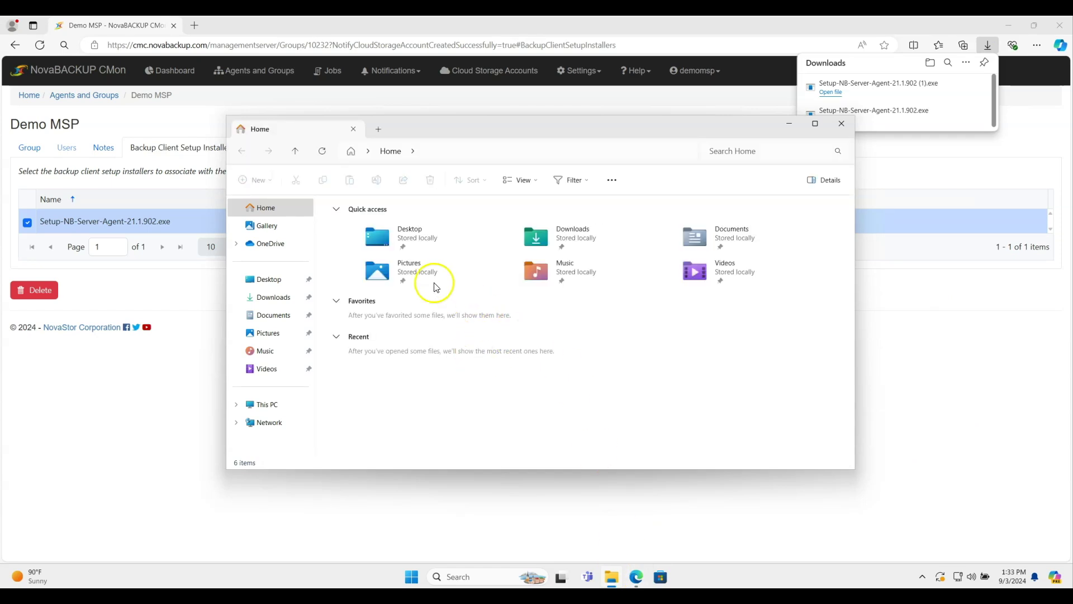
click(259, 302)
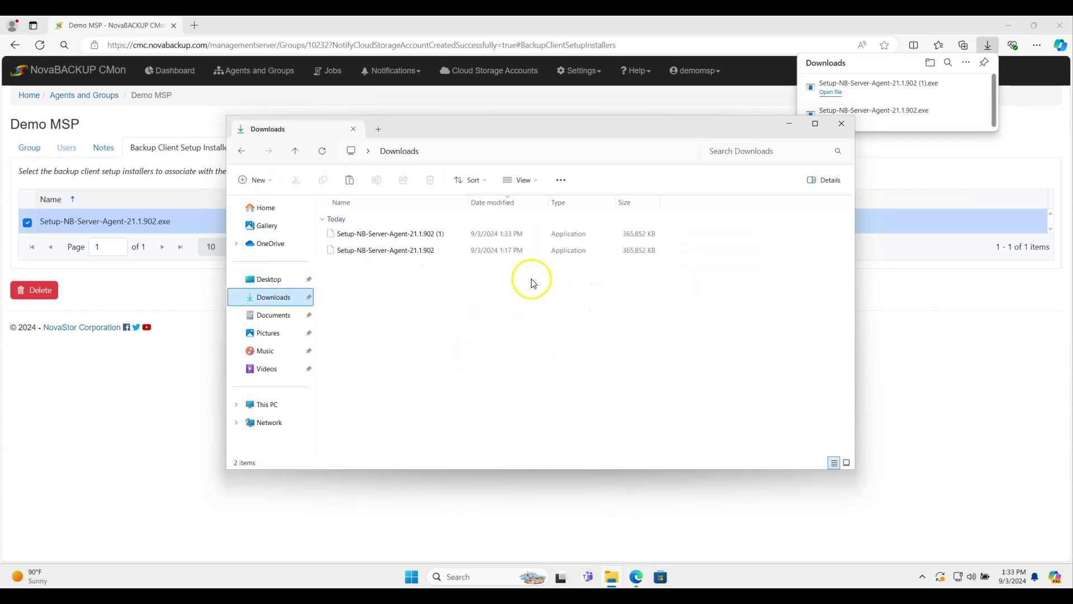
double_click(408, 233)
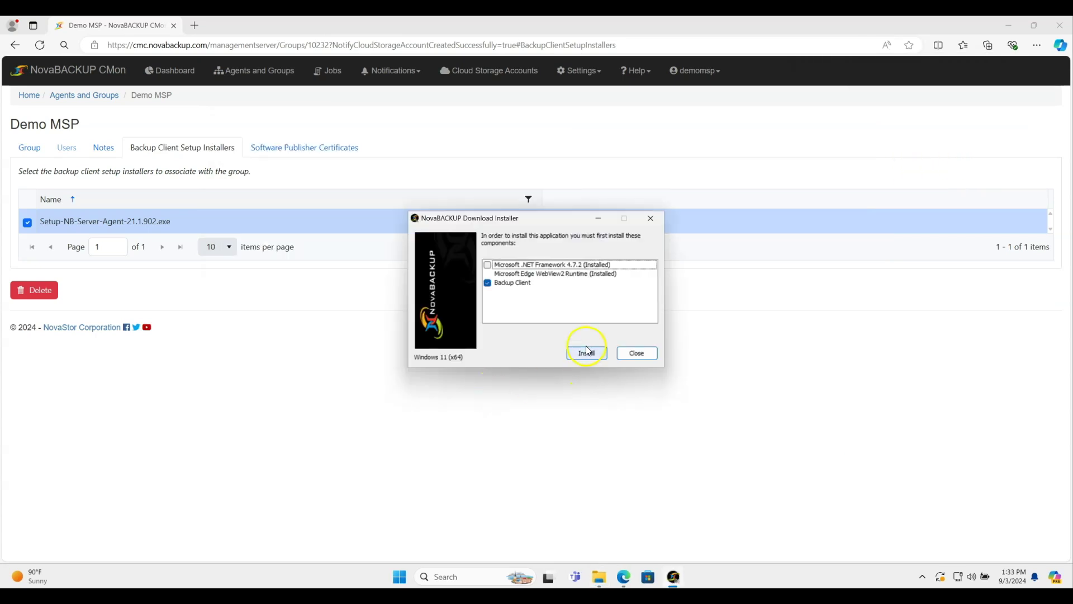
Step: Start installing the Backup Client and accept the licence agreement
click(585, 352)
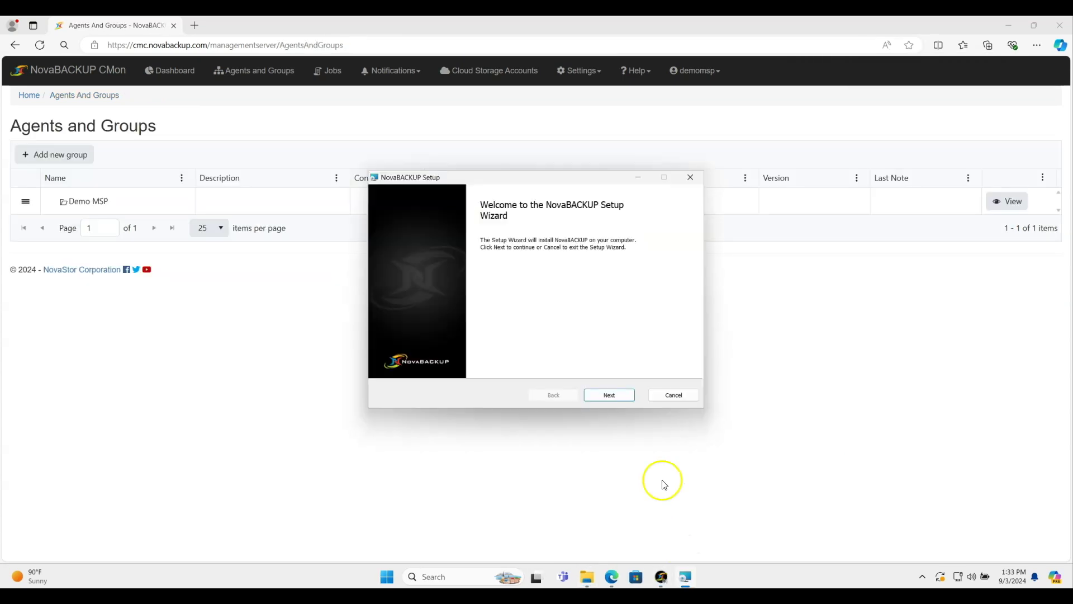
click(609, 395)
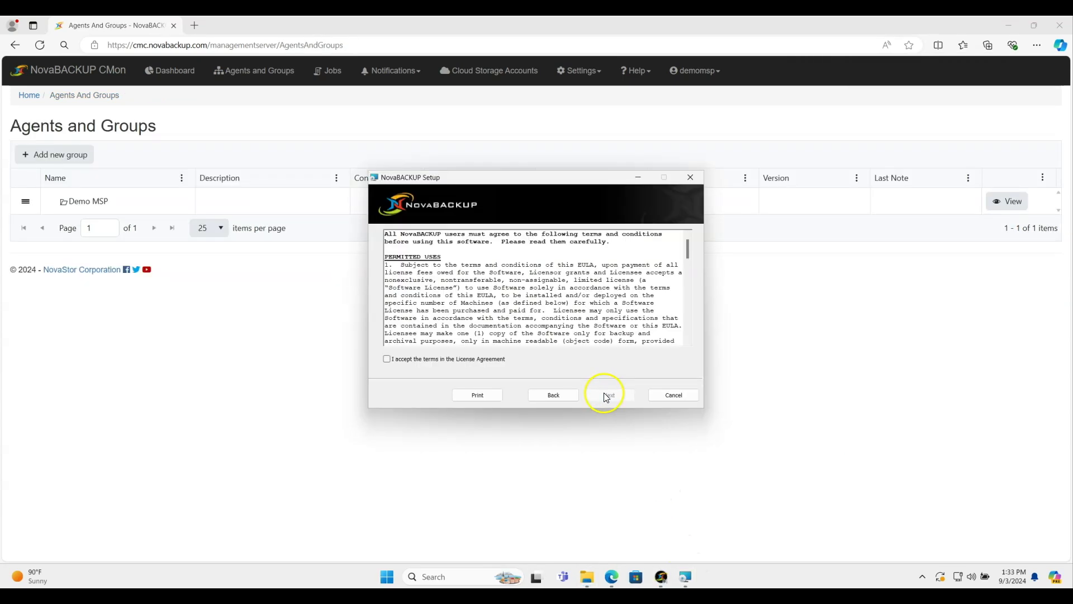
click(459, 364)
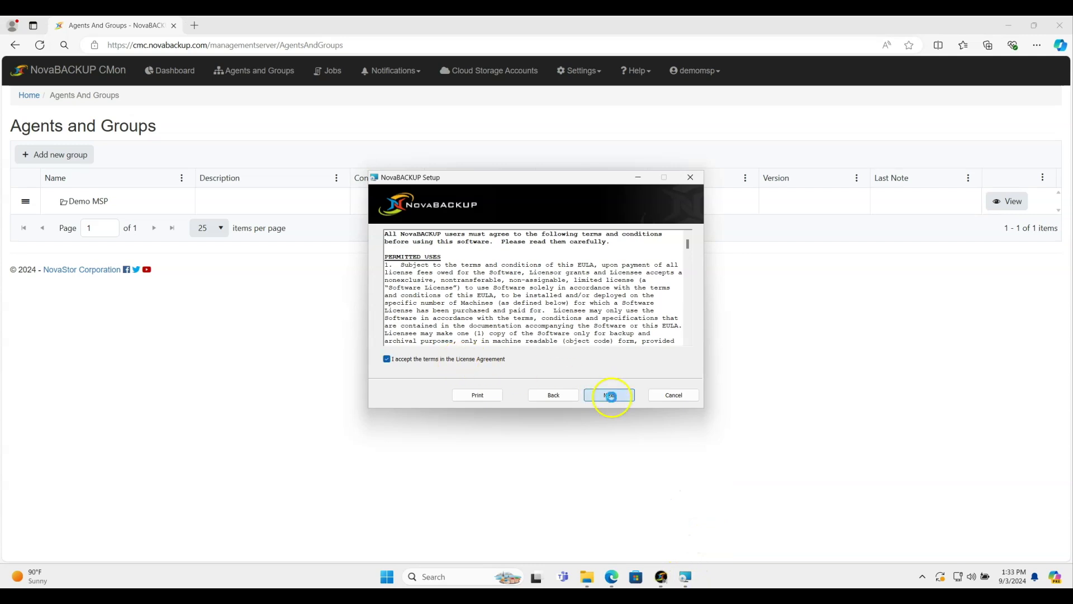
click(611, 396)
click(614, 397)
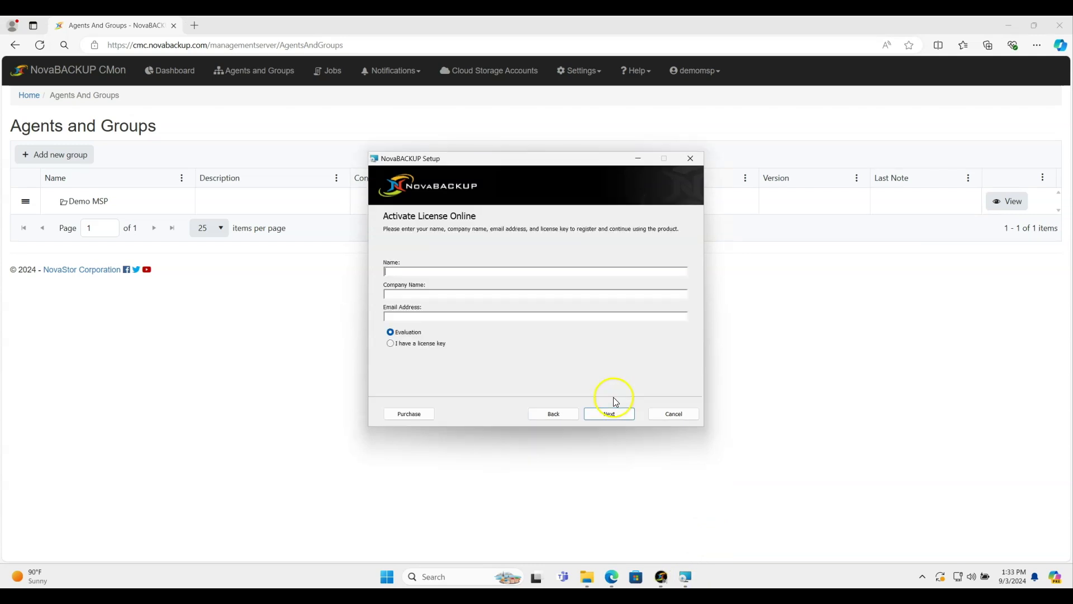
Step: Enter the registration details, such as the admin e-mail, and finish the setup wizard
text(Demo)
text(Demo)
click(608, 413)
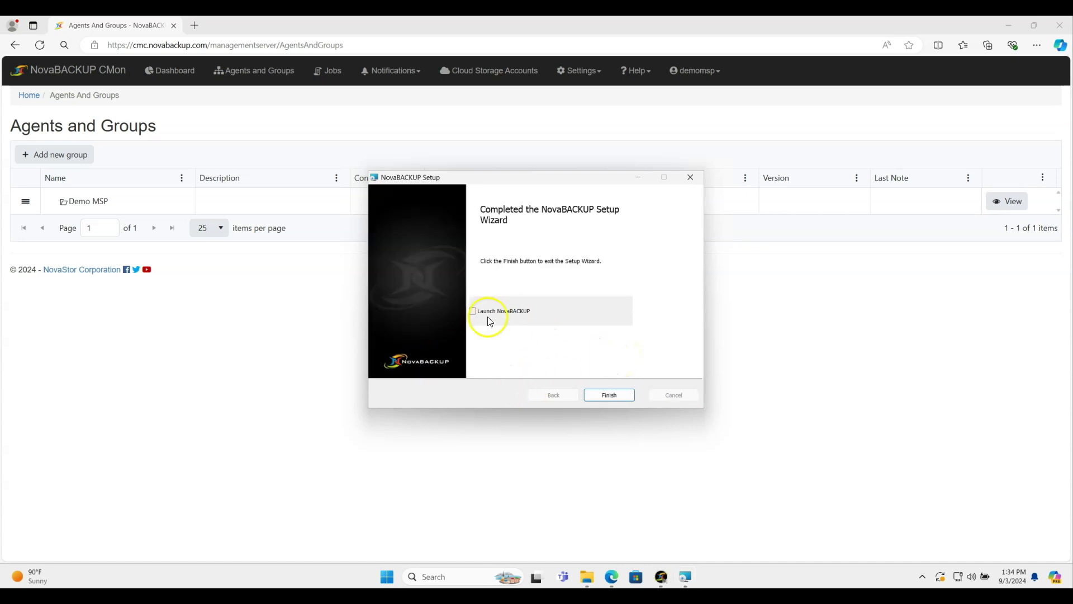
click(608, 395)
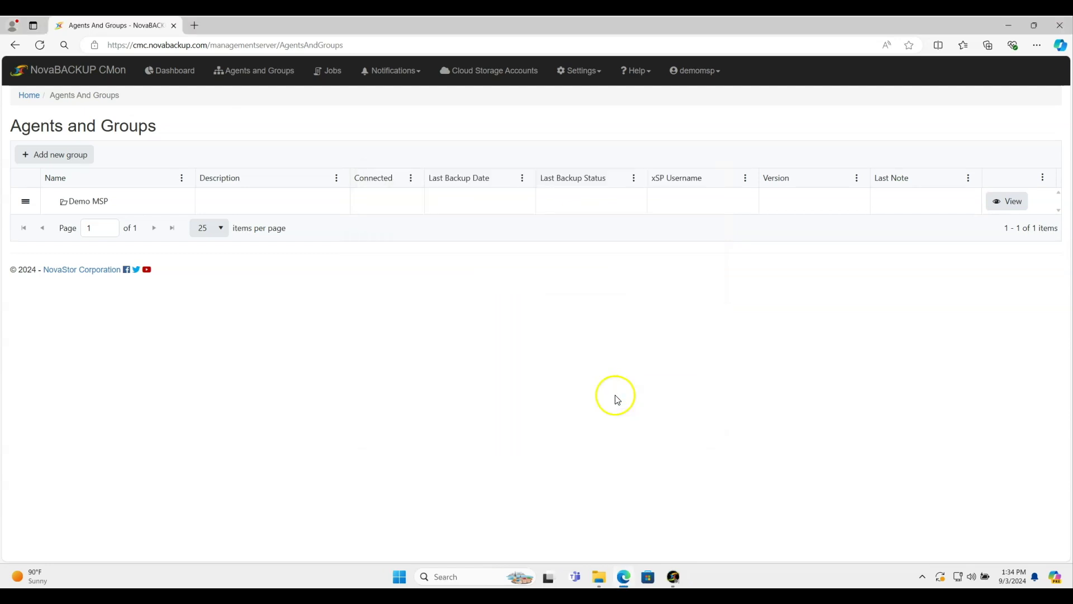
Step: Refresh Agents and Groups, open the WIN11 agent, and view its Devices tab
click(41, 45)
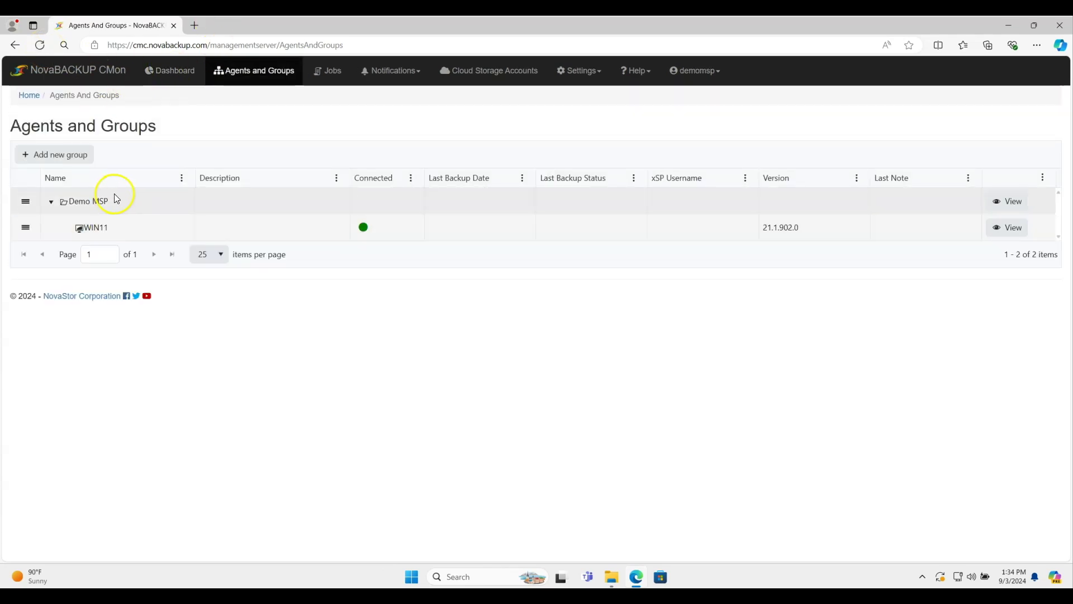
double_click(105, 227)
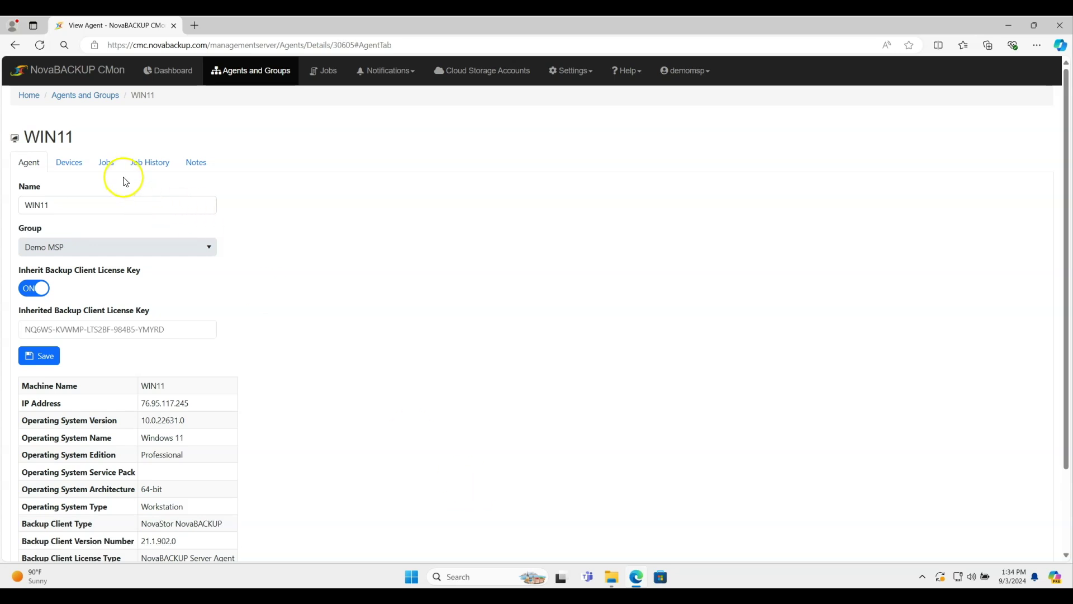
click(67, 169)
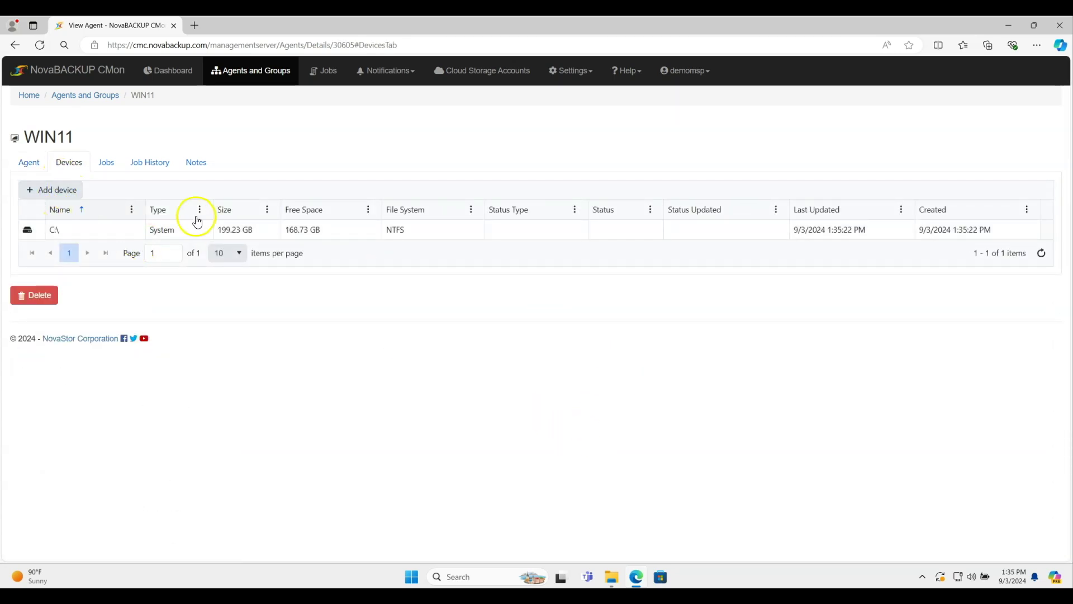
Step: Start a new WIN11 device based on the existing Amazon S3 compatible cloud storage account
click(62, 198)
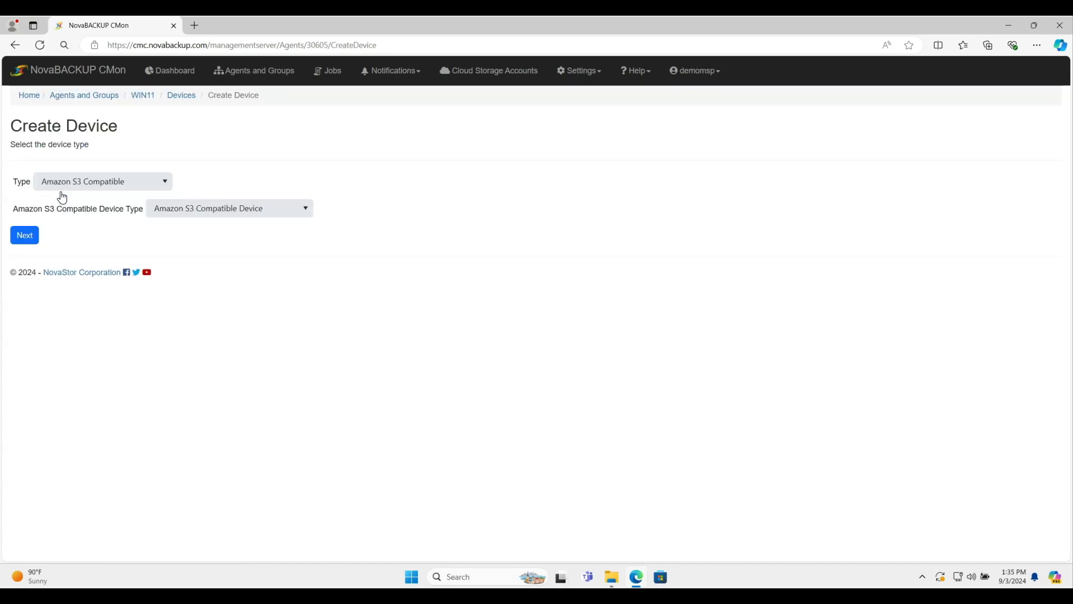
click(142, 192)
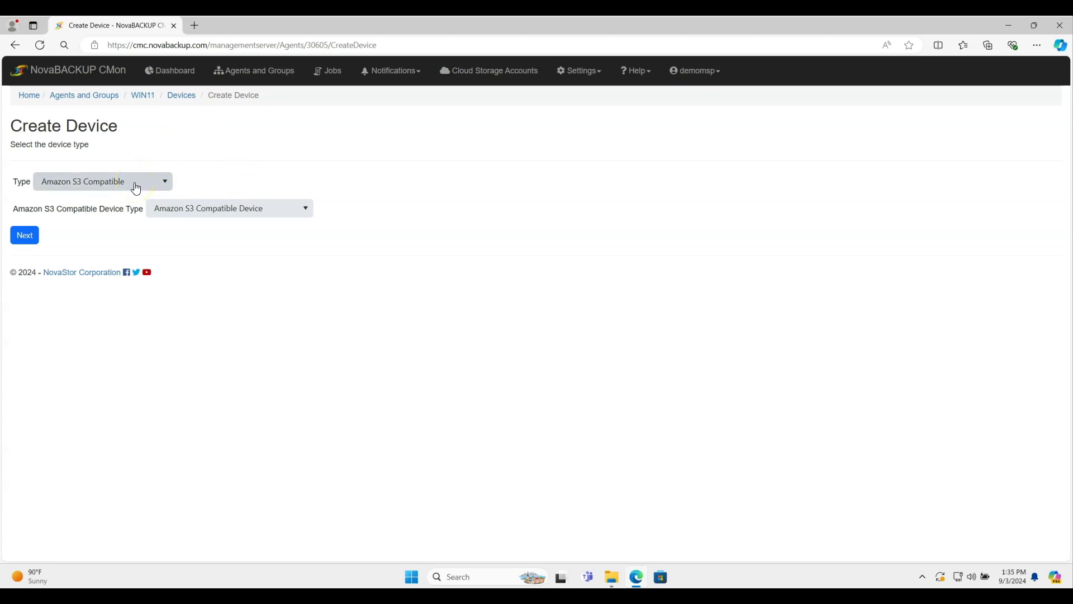
click(268, 211)
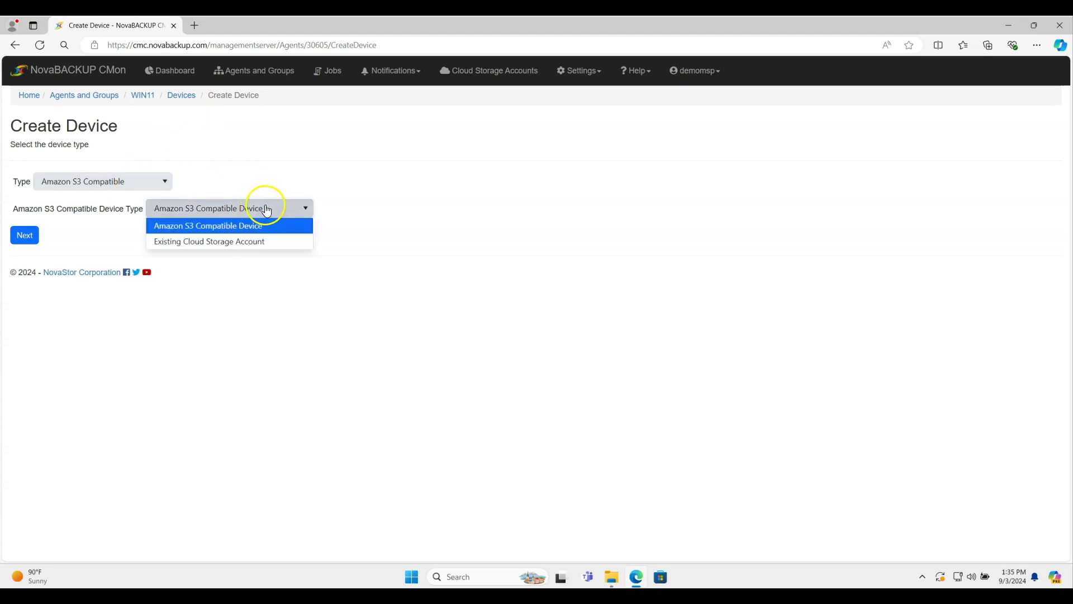
click(242, 241)
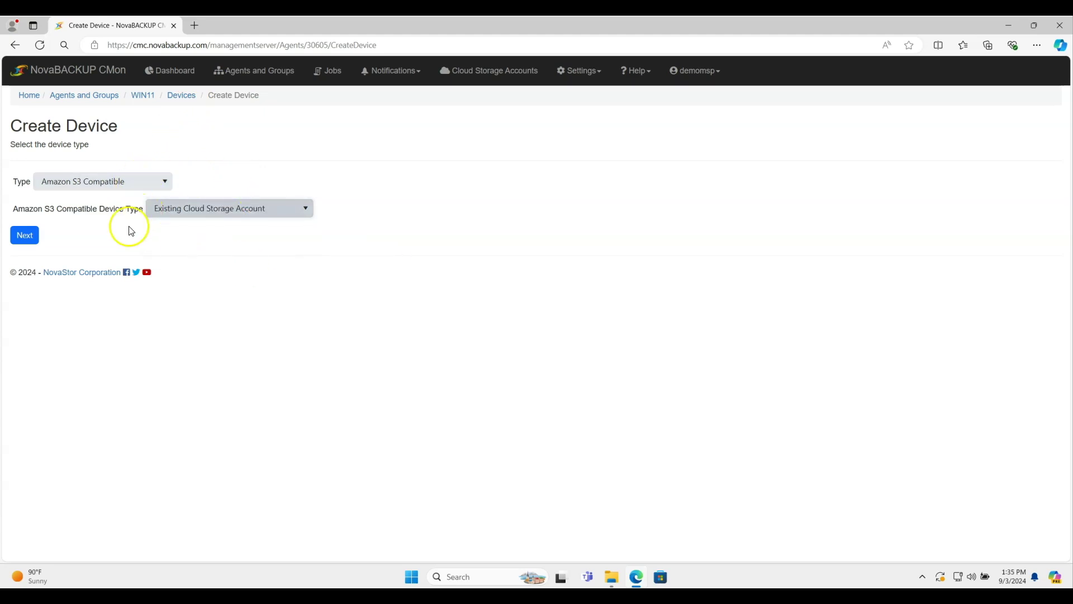
click(28, 236)
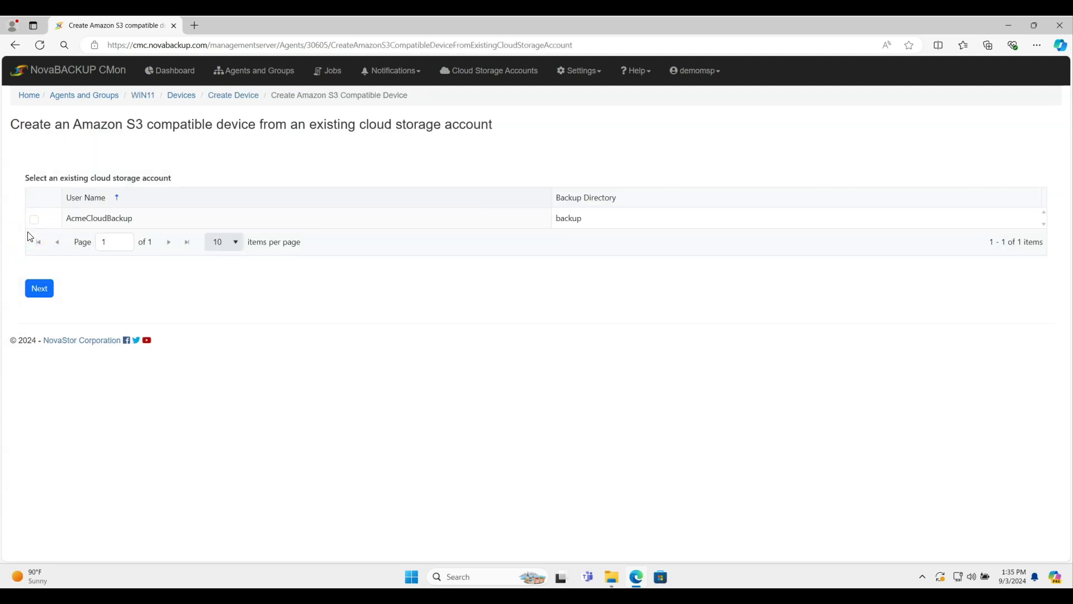
click(34, 220)
click(48, 297)
Step: Name the device Acme Cloud Backup and add it
click(46, 297)
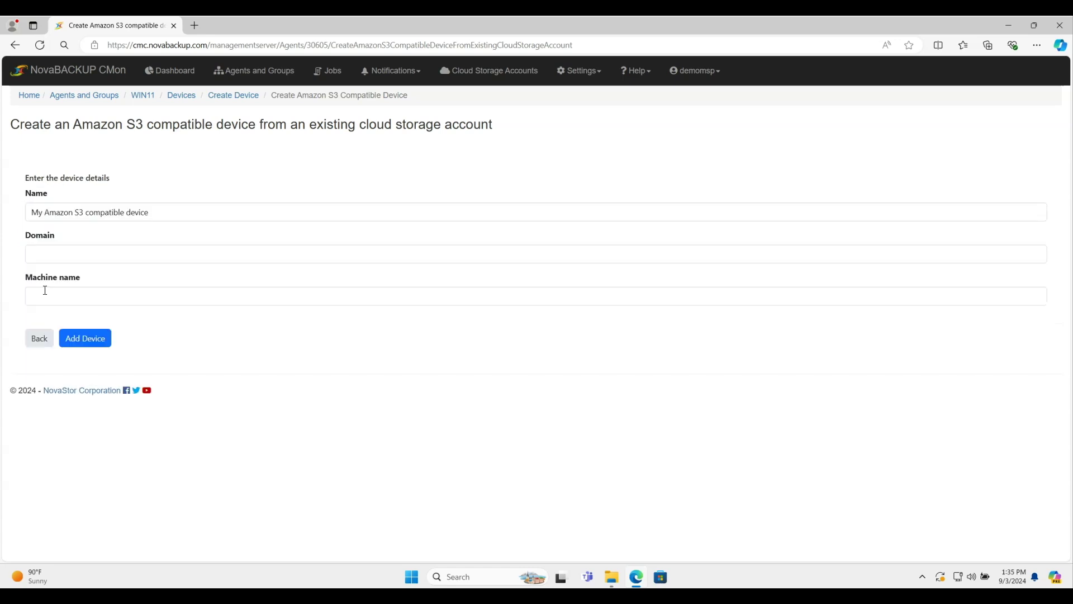
triple_click(95, 212)
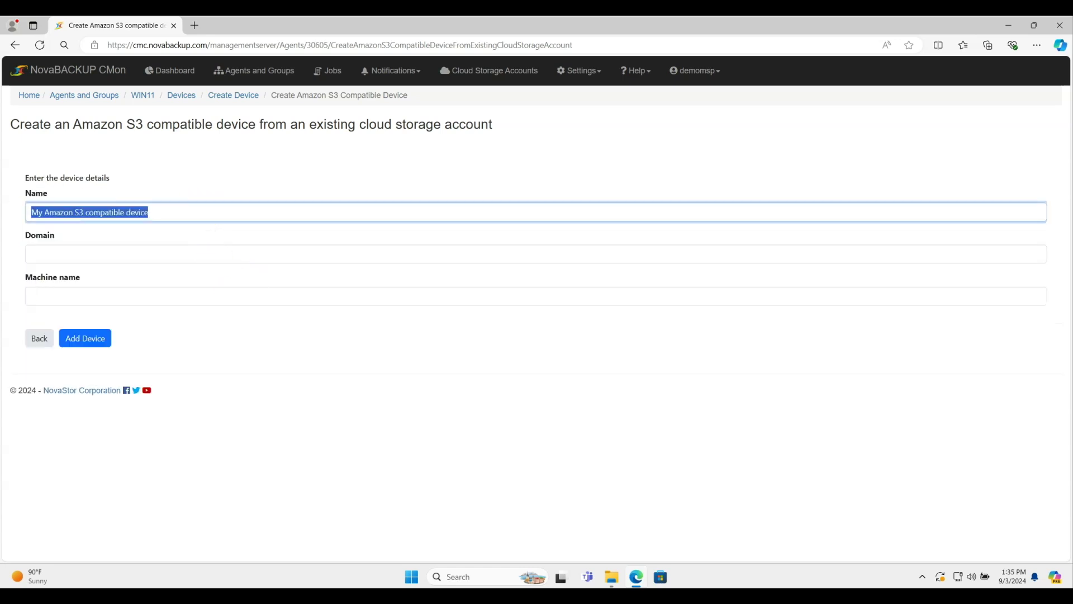
text(Acme Cloud Backup)
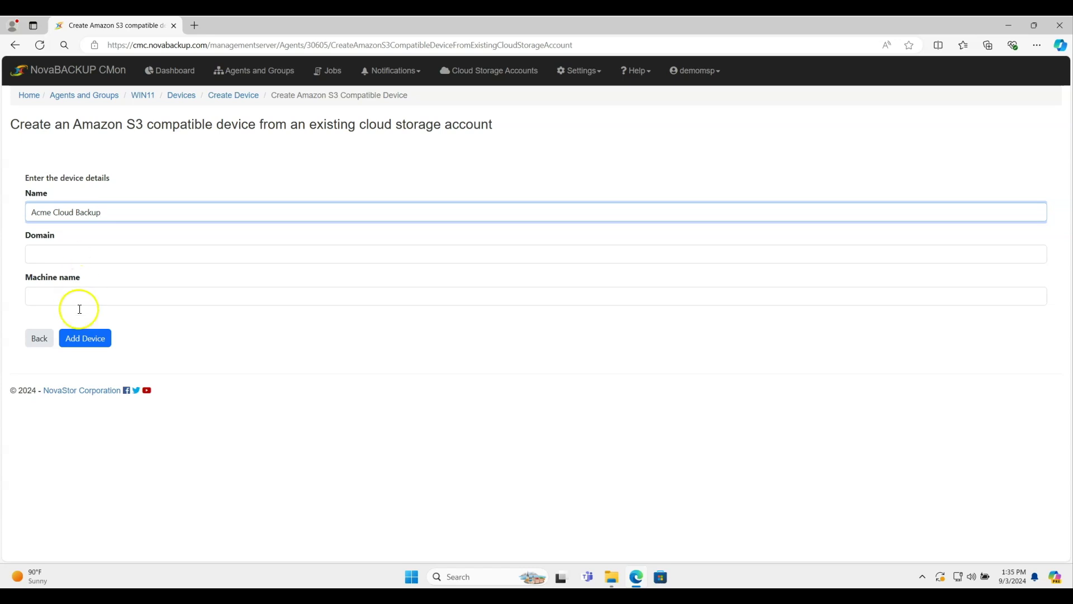
click(90, 347)
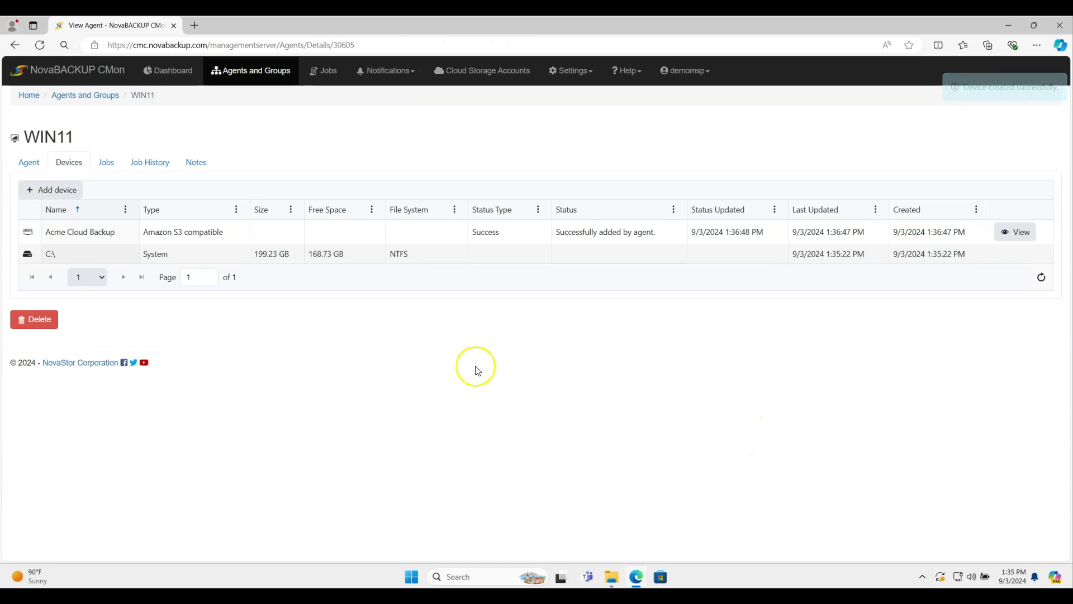
Step: Begin adding another WIN11 device with type Local or Network Storage
click(54, 200)
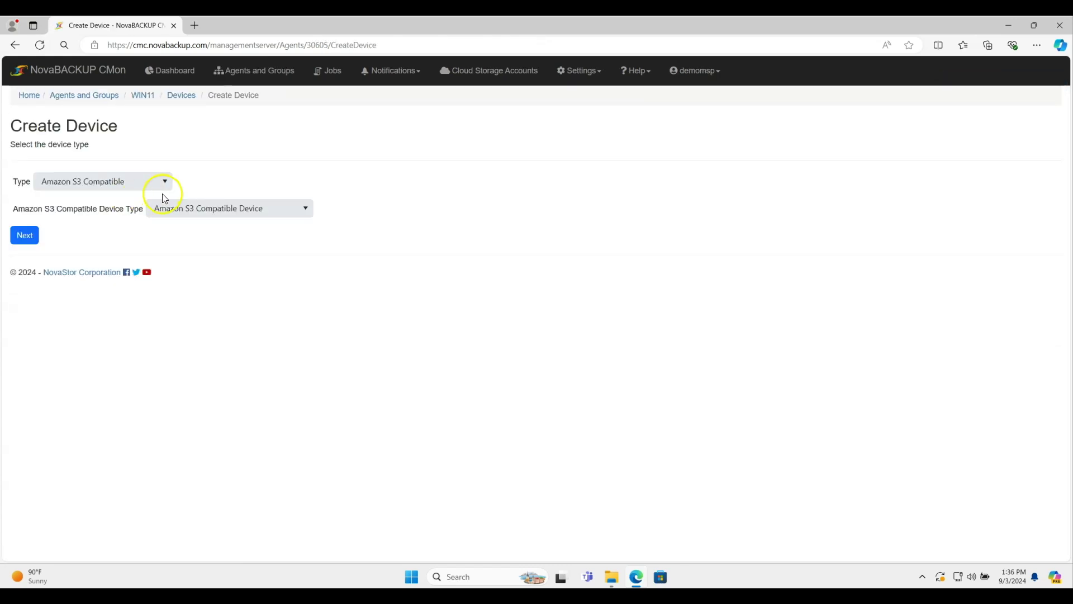
click(141, 189)
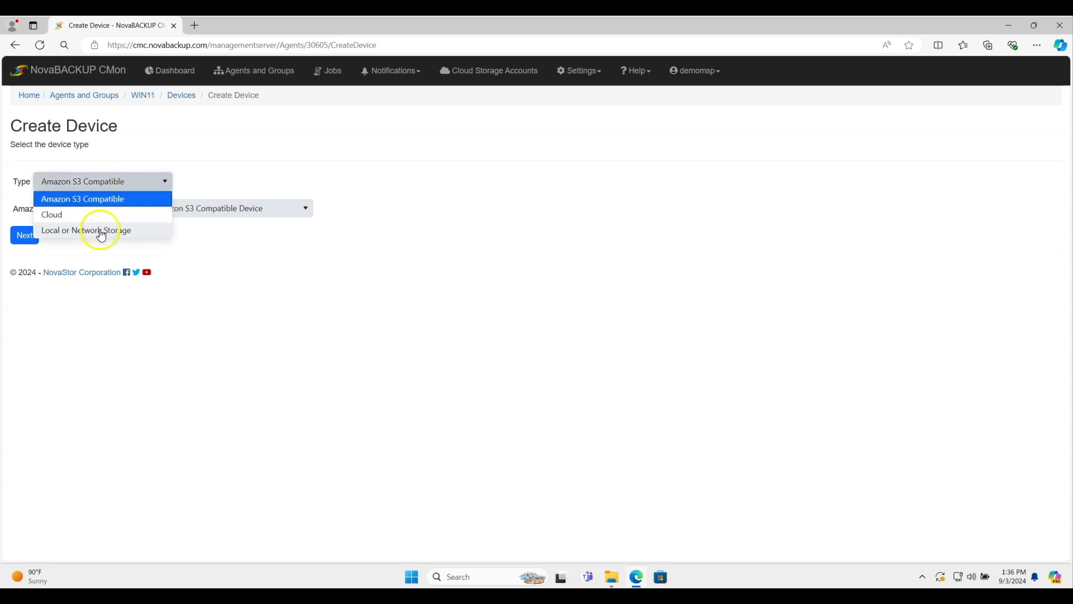
click(103, 230)
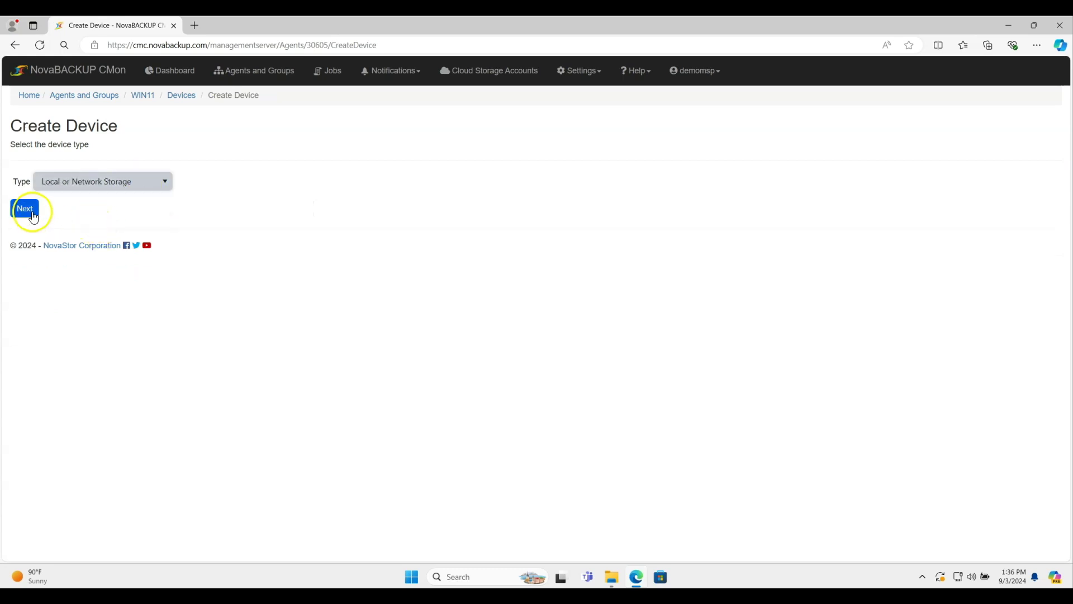
click(32, 217)
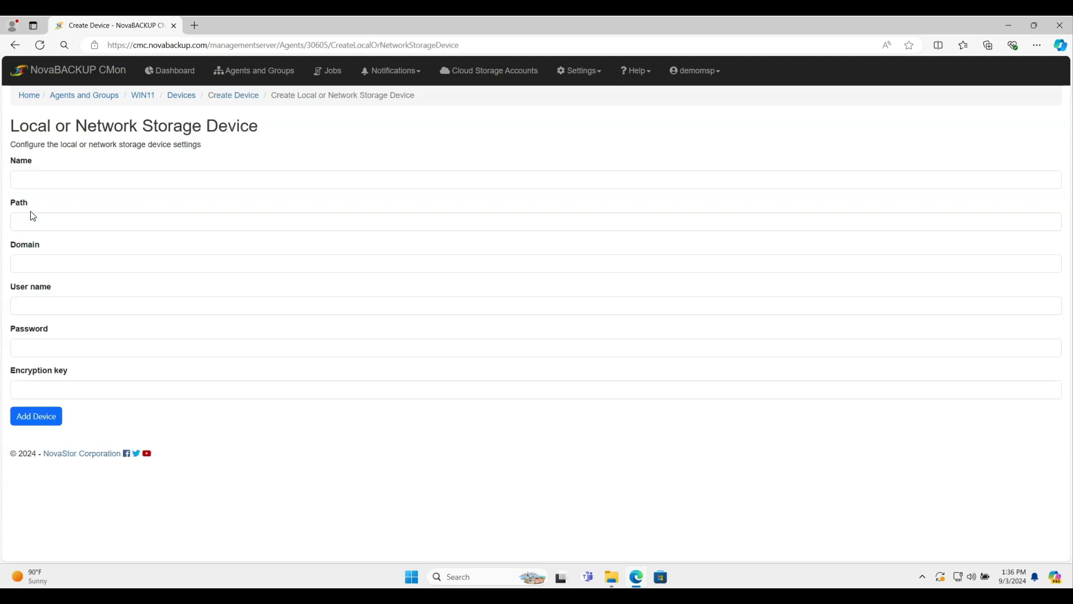
Step: Name the local device Acme Local Backup with path c:\backup and add it
drag(112, 179, 16, 180)
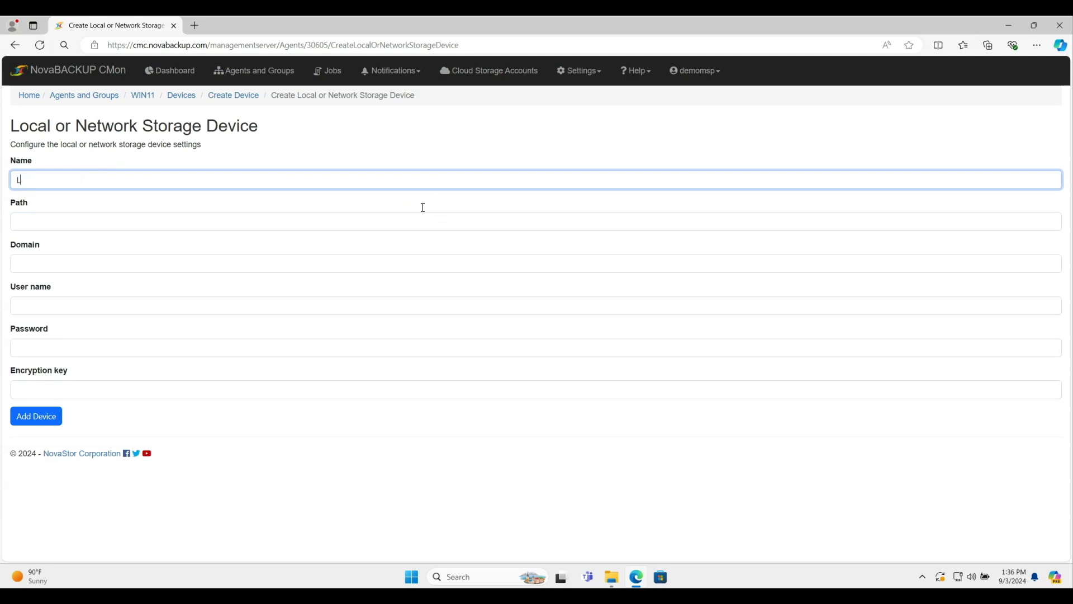
text(Local)
key(BackSpace)
key(BackSpace)
key(BackSpace)
text(Acme L)
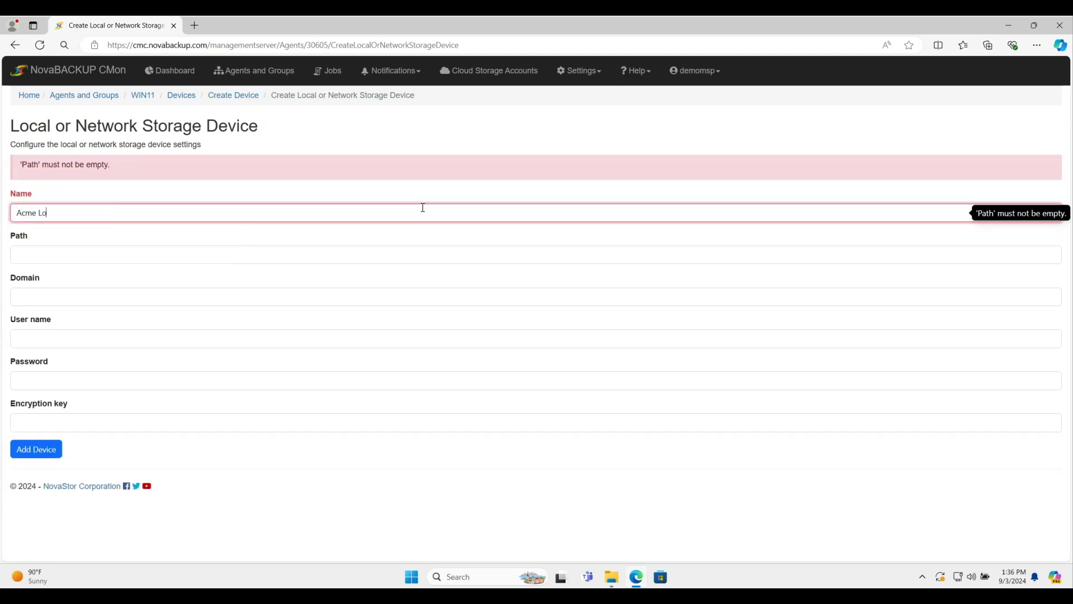
key(Tab)
text(c:\)
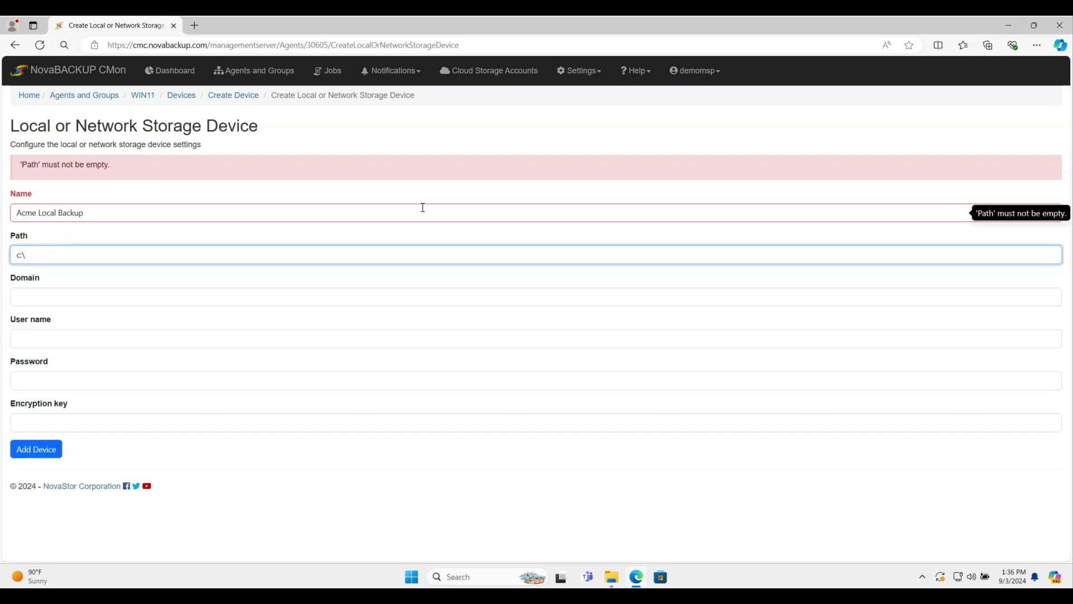
text(backup)
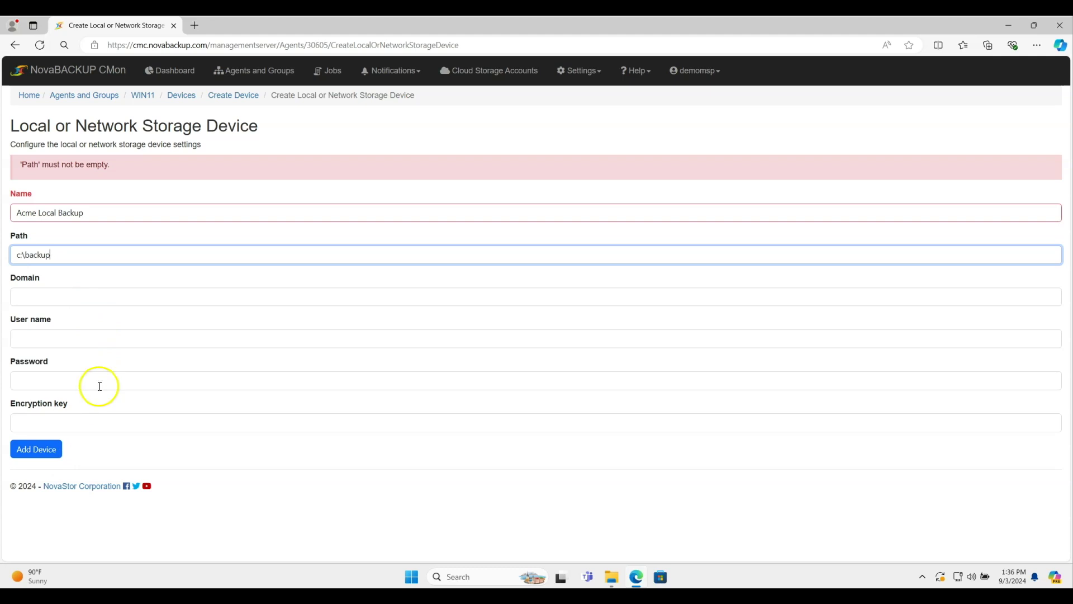
click(31, 456)
click(31, 456)
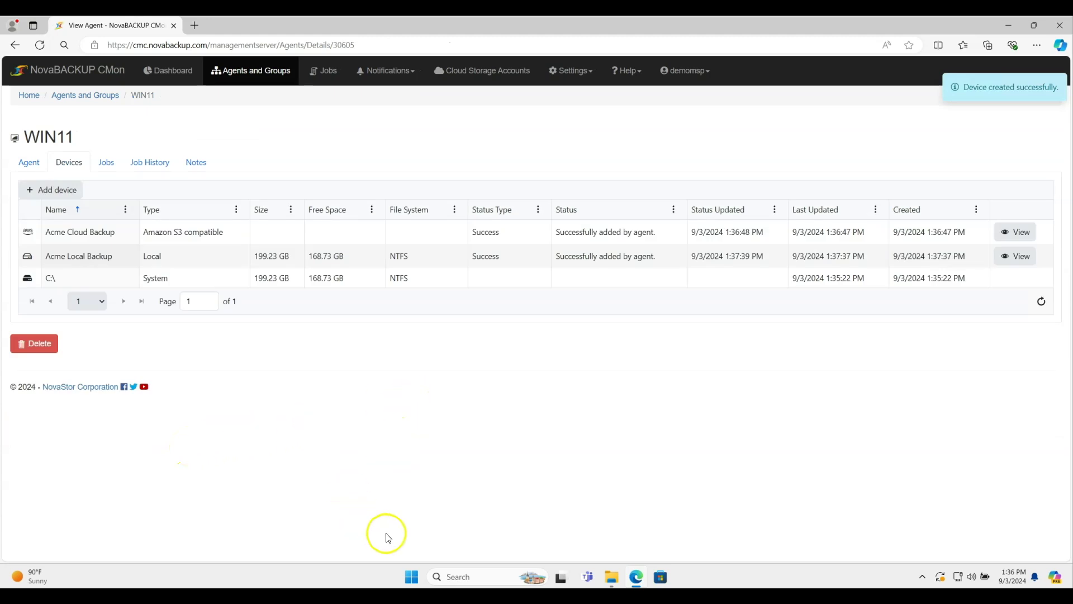
Step: Check that the NovaBACKUP client lists the Acme Cloud Backup and Acme Local Backup devices, then minimize it
click(412, 581)
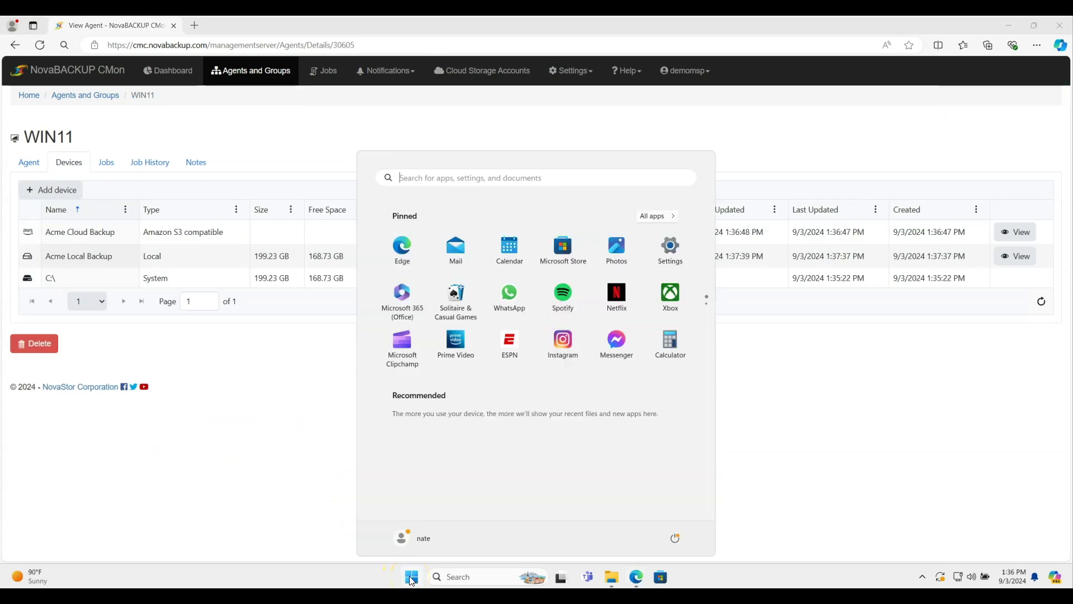
key(Escape)
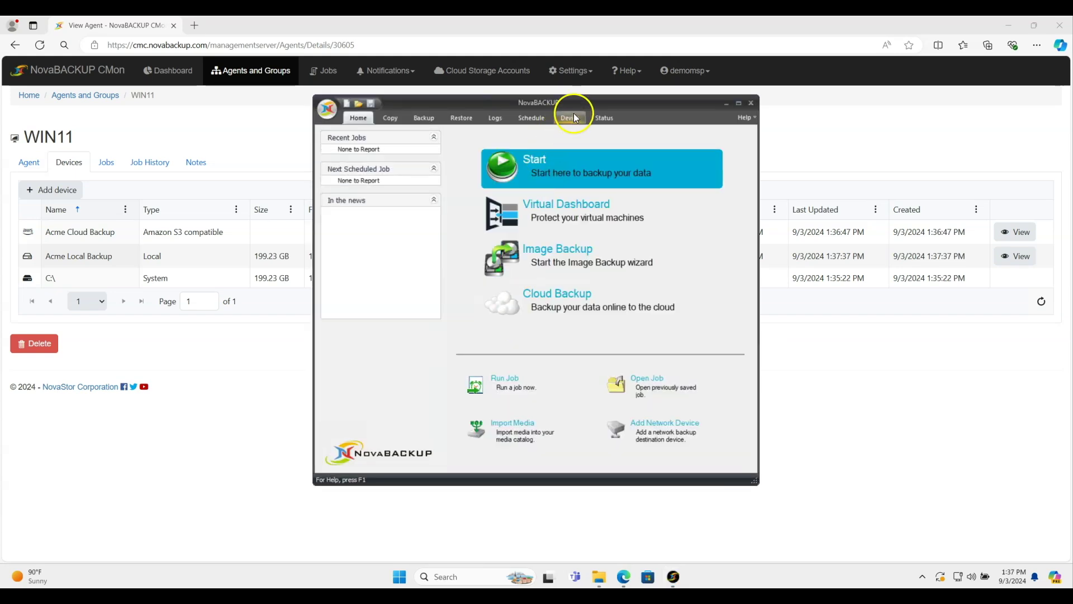
click(571, 115)
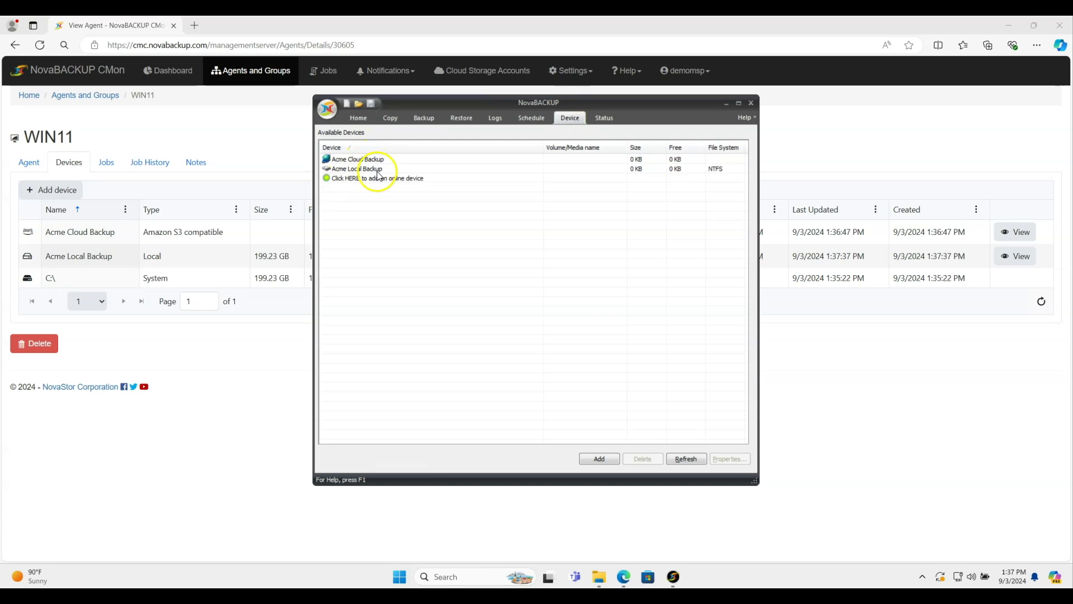
click(728, 103)
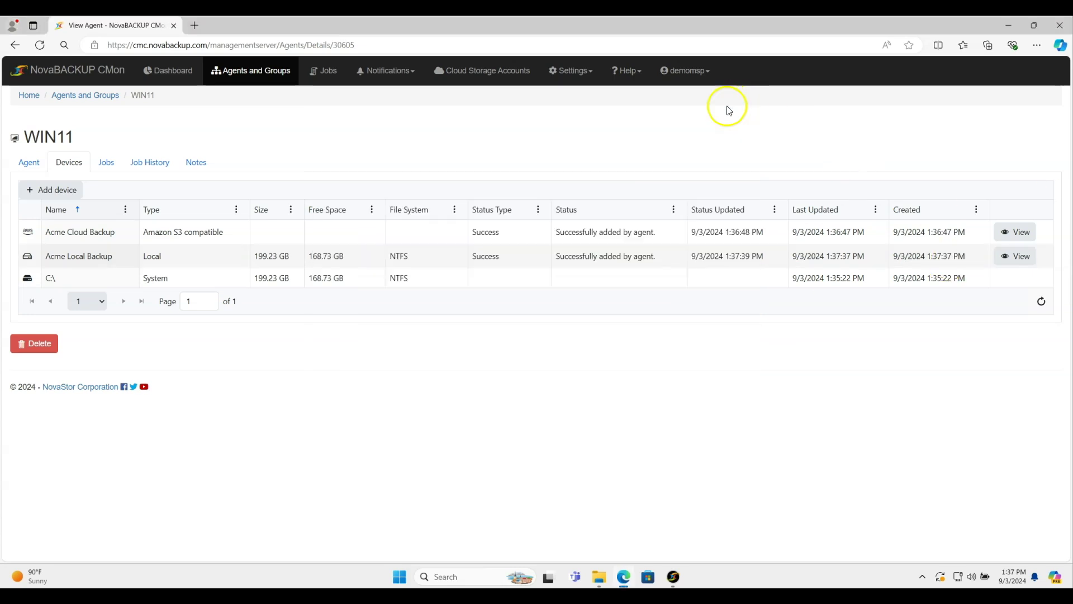
Step: Create a File Backup job for WIN11 named 'Acme Cloud Backup Job'
click(108, 163)
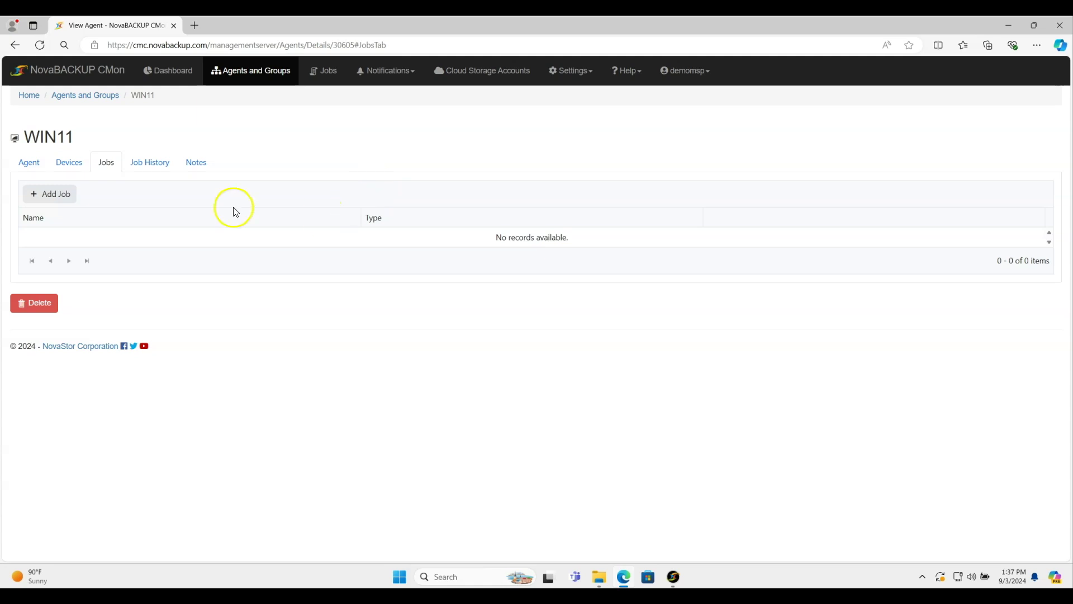
click(59, 191)
click(539, 346)
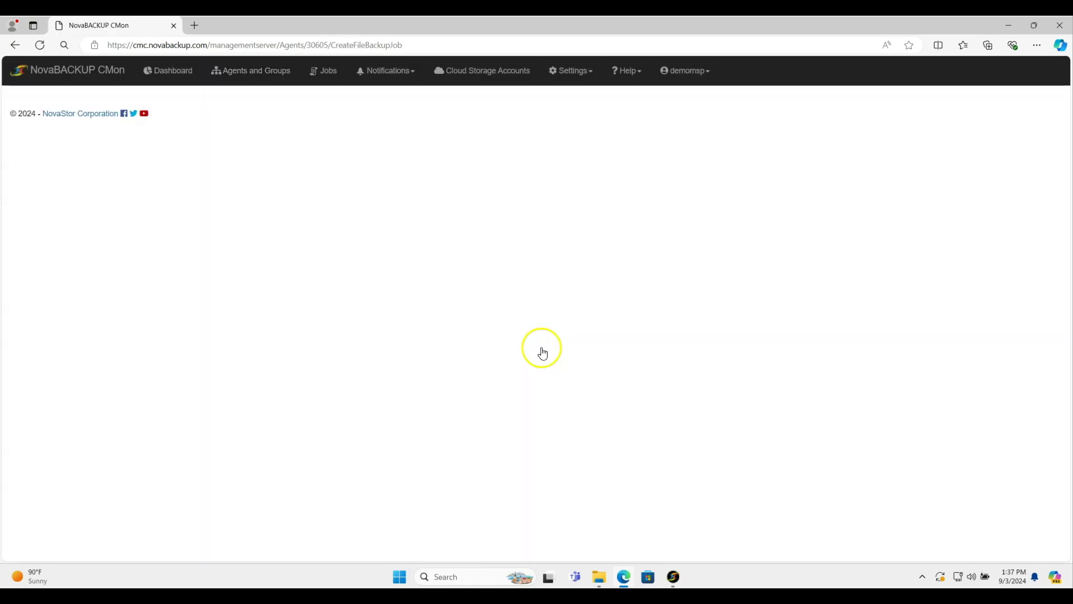
key(ctrl+a)
text(Acme Cloud Backup)
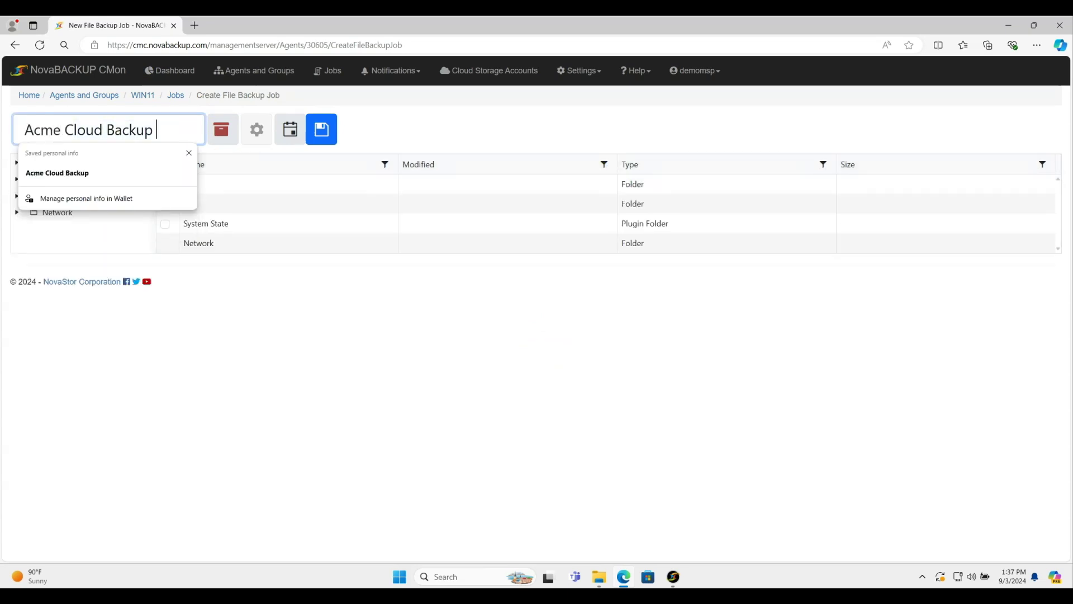
text( Job)
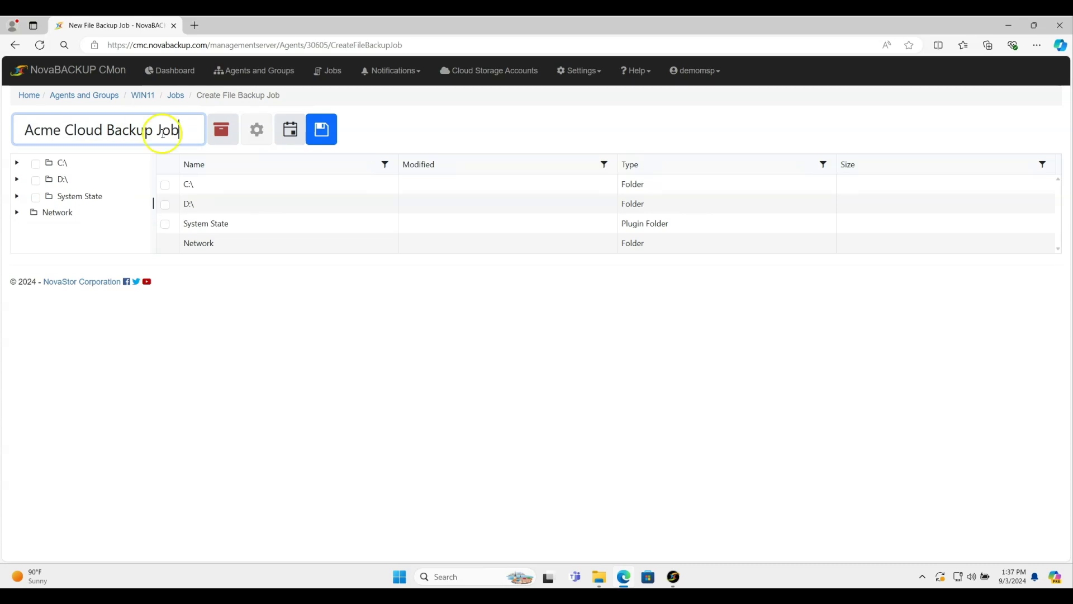
Step: Include the C:\Users folder in the job's backup selection
click(63, 163)
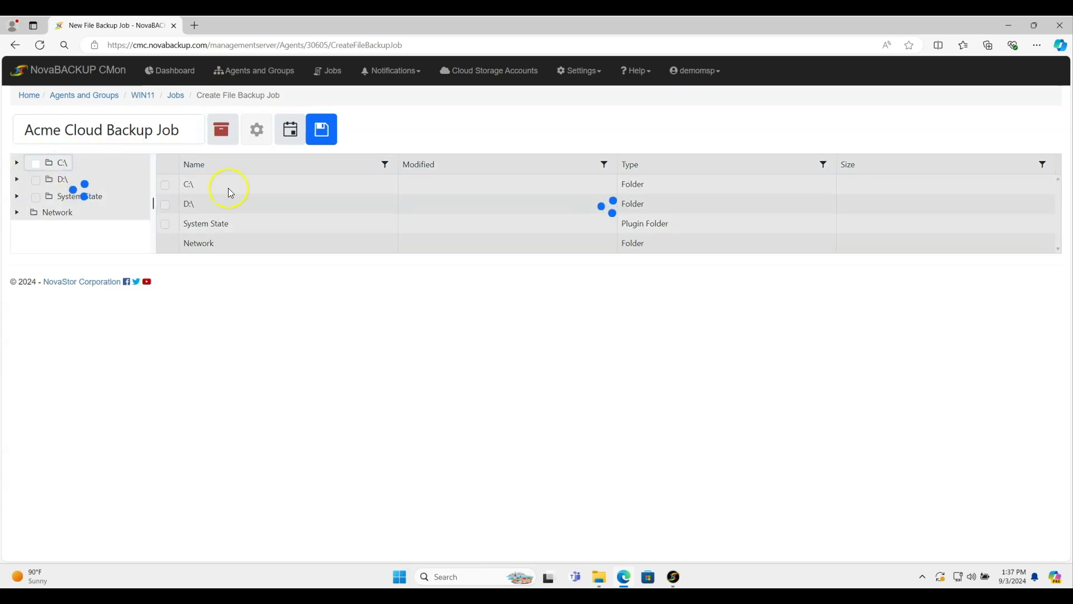
click(165, 360)
click(229, 135)
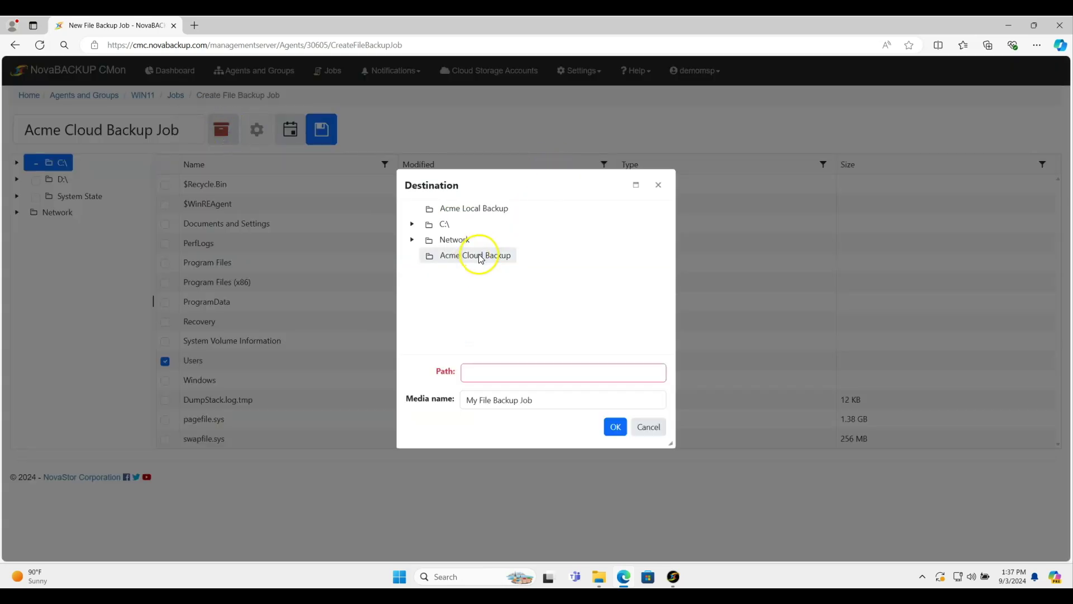
Step: Set Acme Cloud Backup as the job's backup destination
click(480, 256)
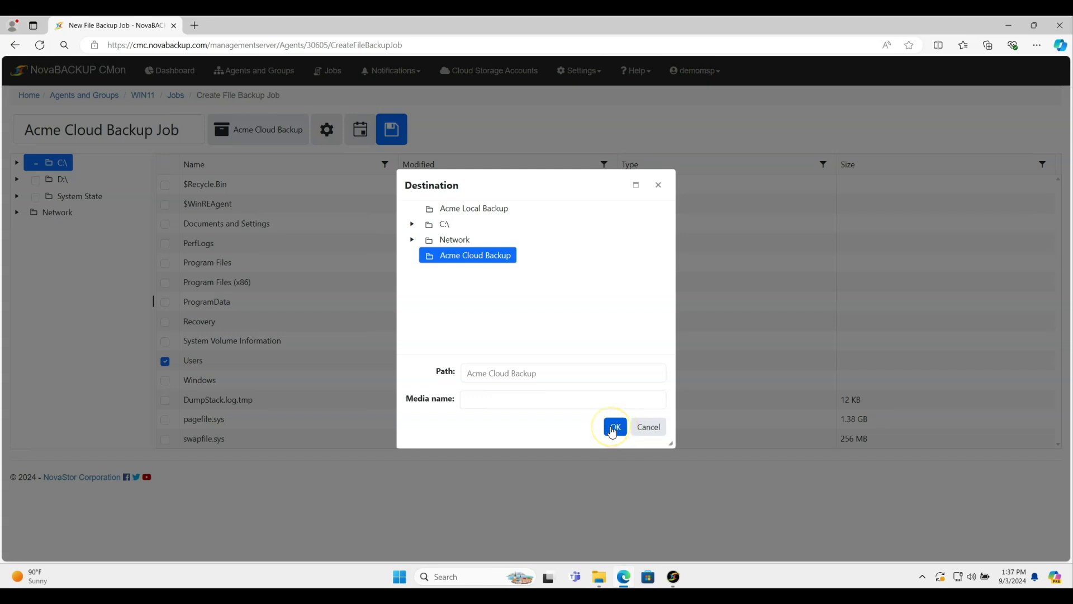
click(612, 429)
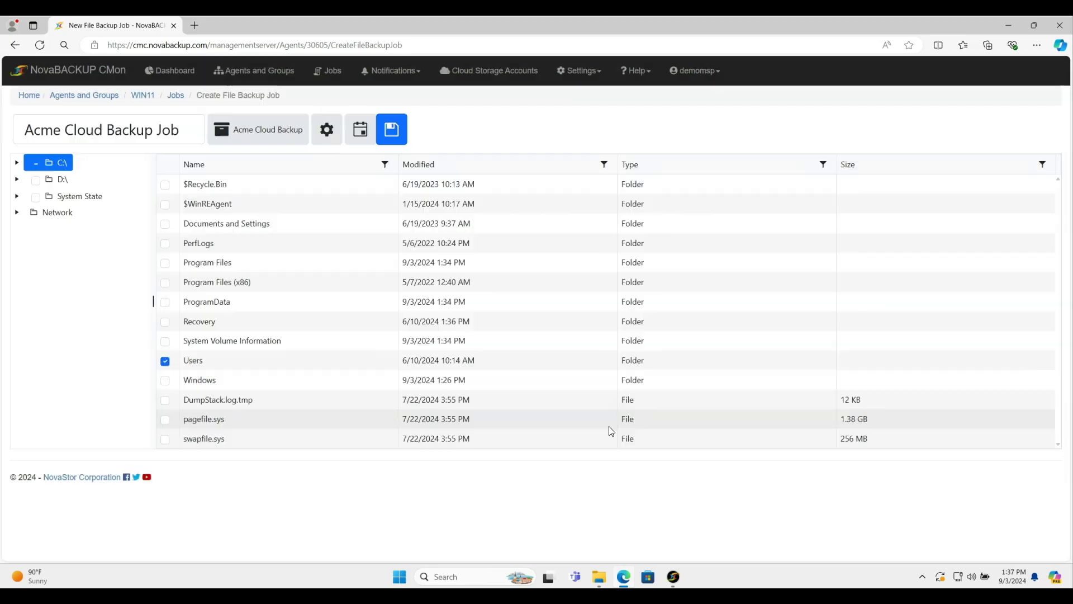
Step: In the job's retention settings, keep deleting backups older than 30 Day(s)
click(331, 136)
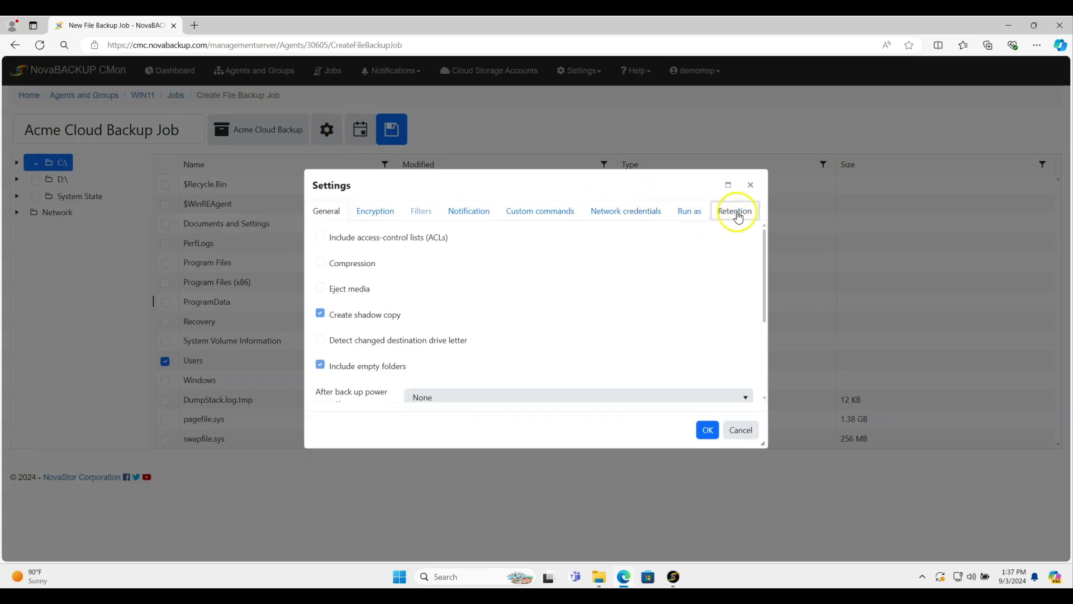
click(737, 215)
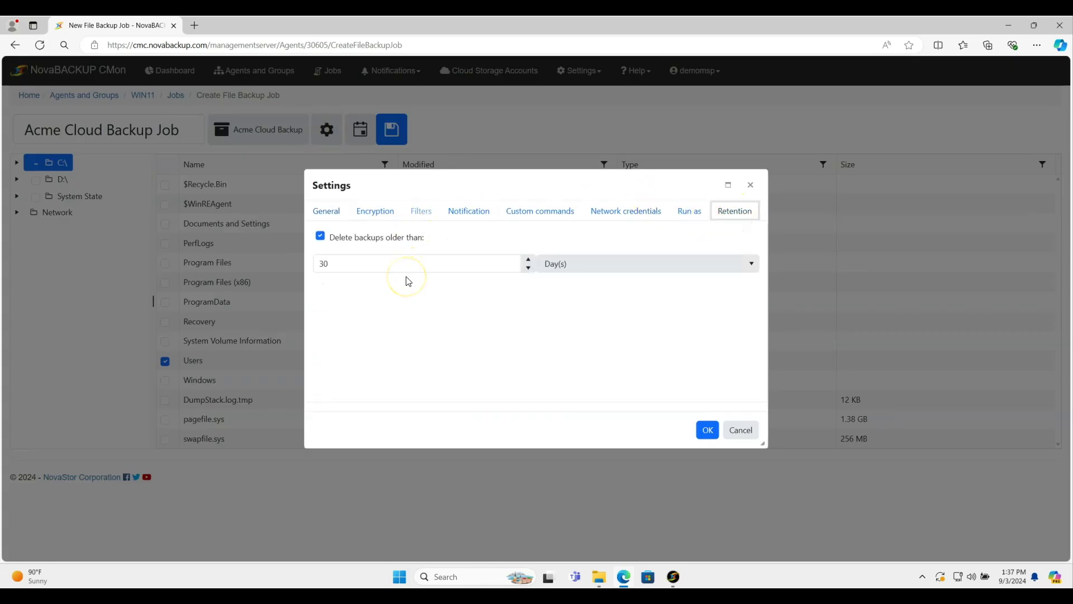
click(601, 269)
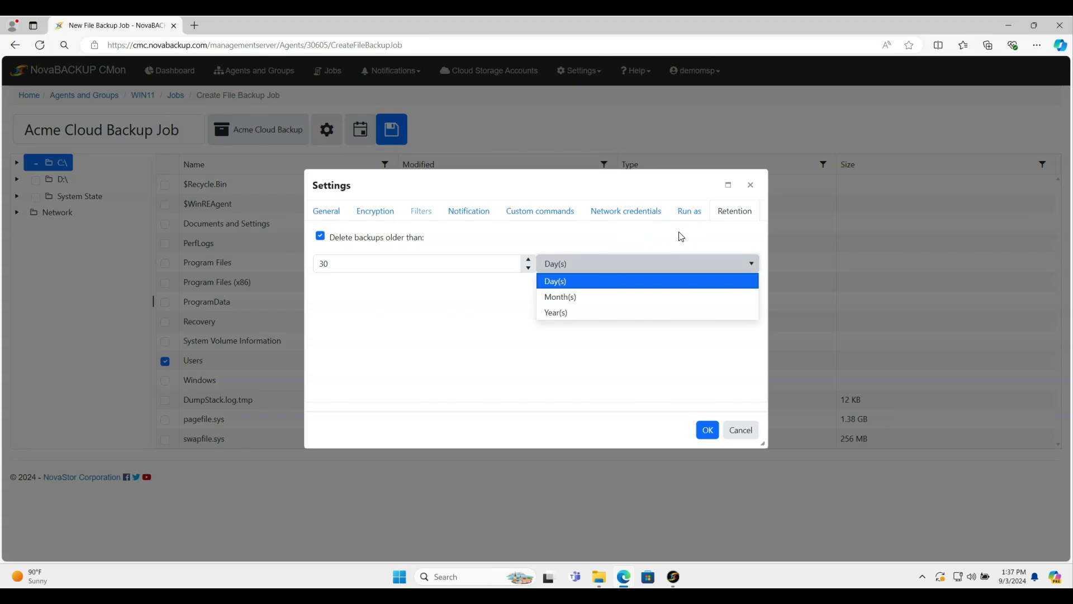
click(682, 234)
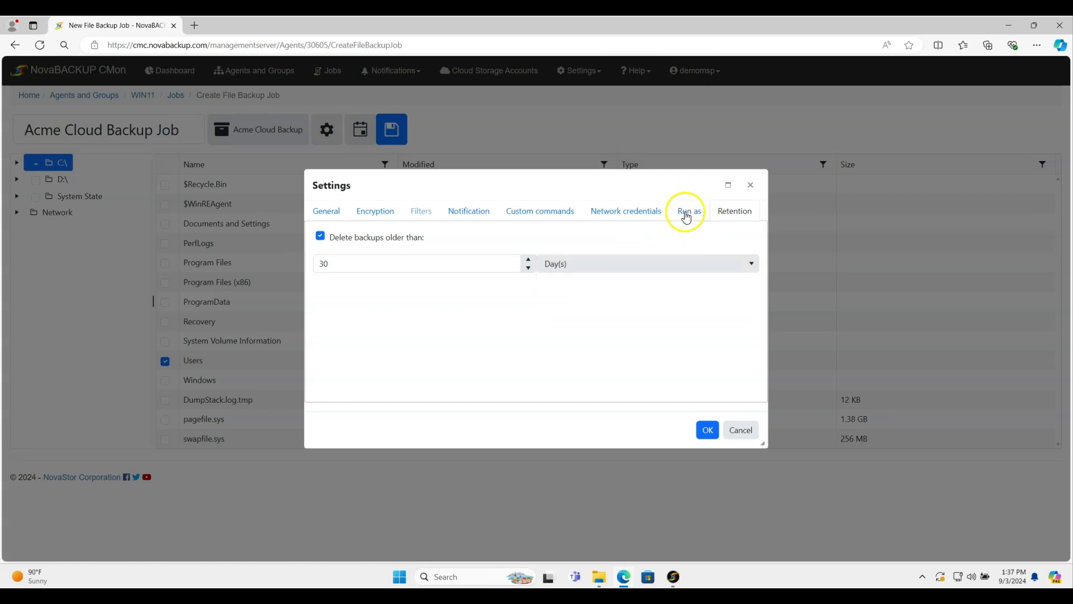
Step: Leave the job running as the Logged in user and confirm the settings
click(687, 217)
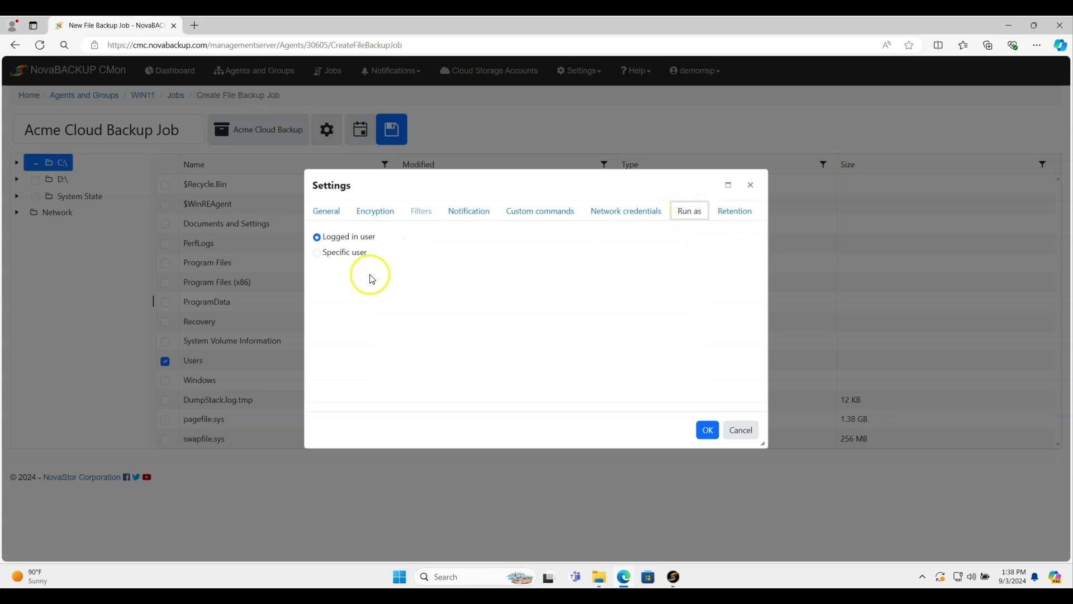
click(354, 255)
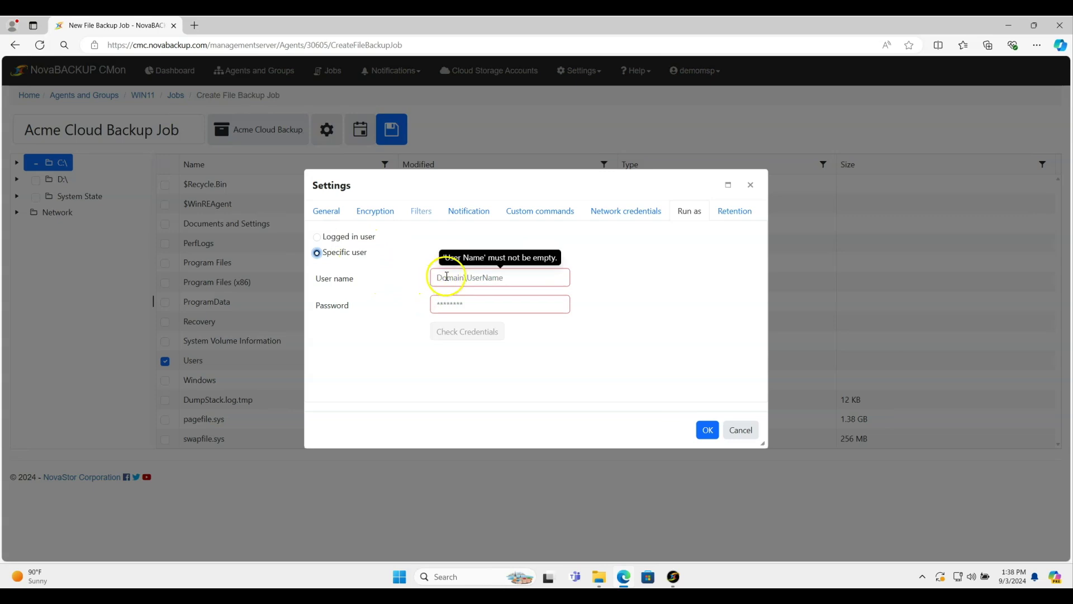
click(343, 241)
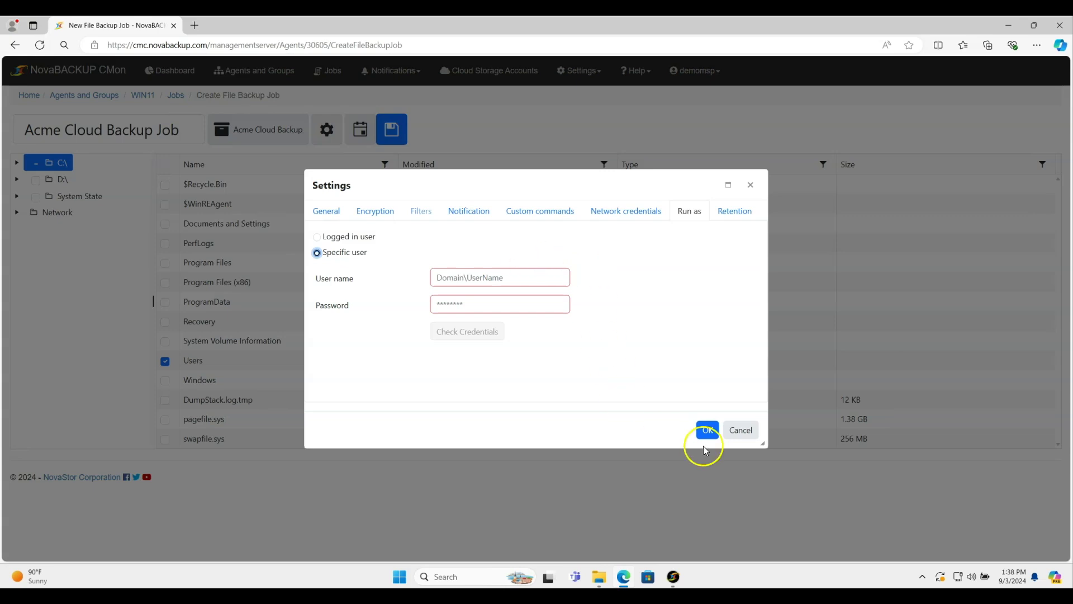
click(353, 237)
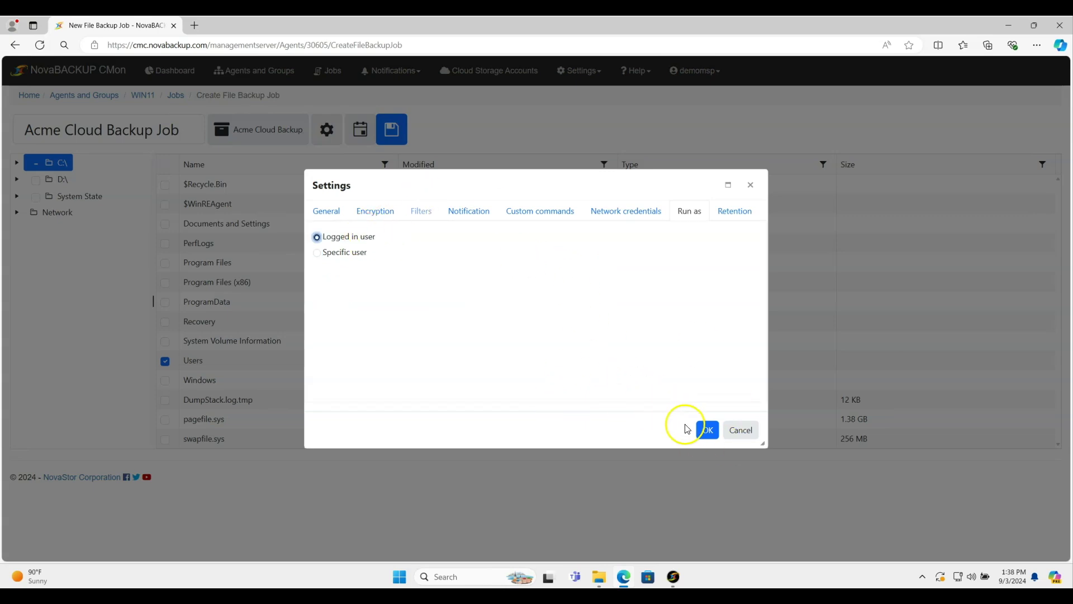
click(707, 430)
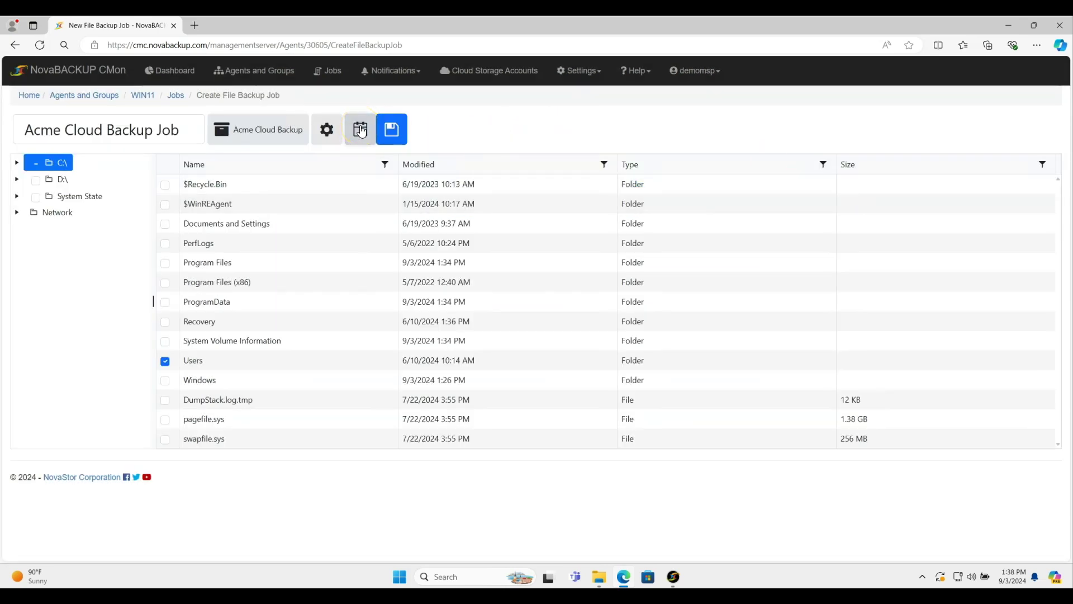
Step: Schedule the job Daily at 9:00:00 PM starting 9/3/2024 and save it
click(361, 130)
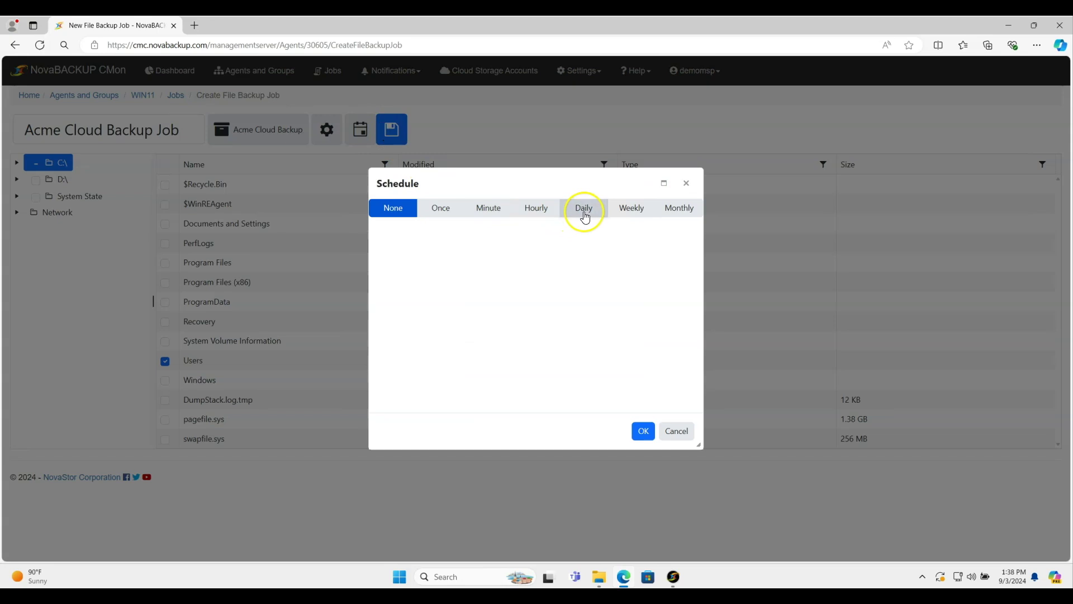
click(585, 217)
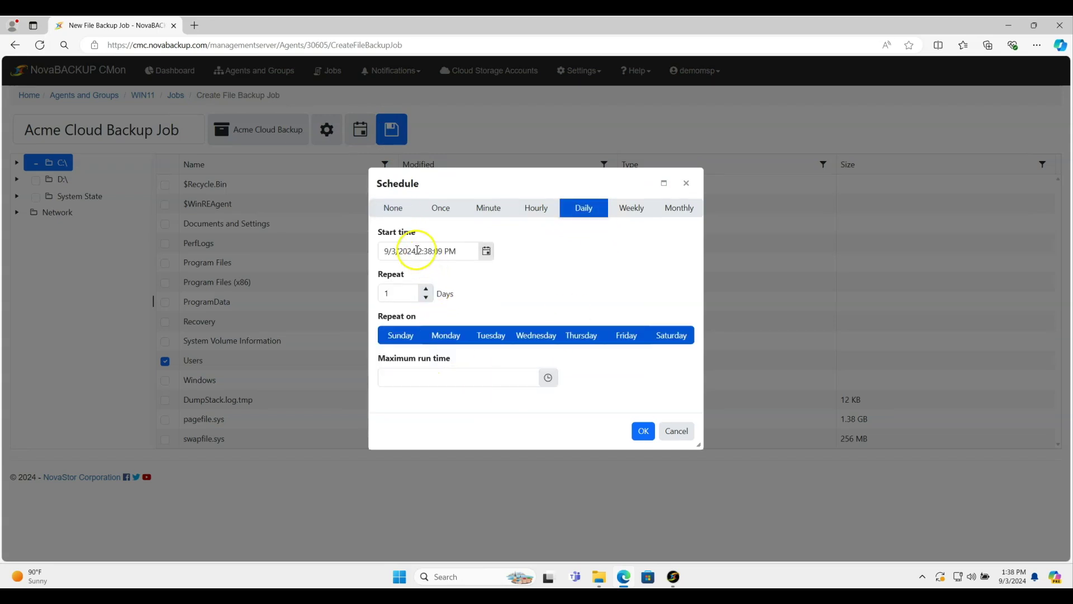
click(417, 250)
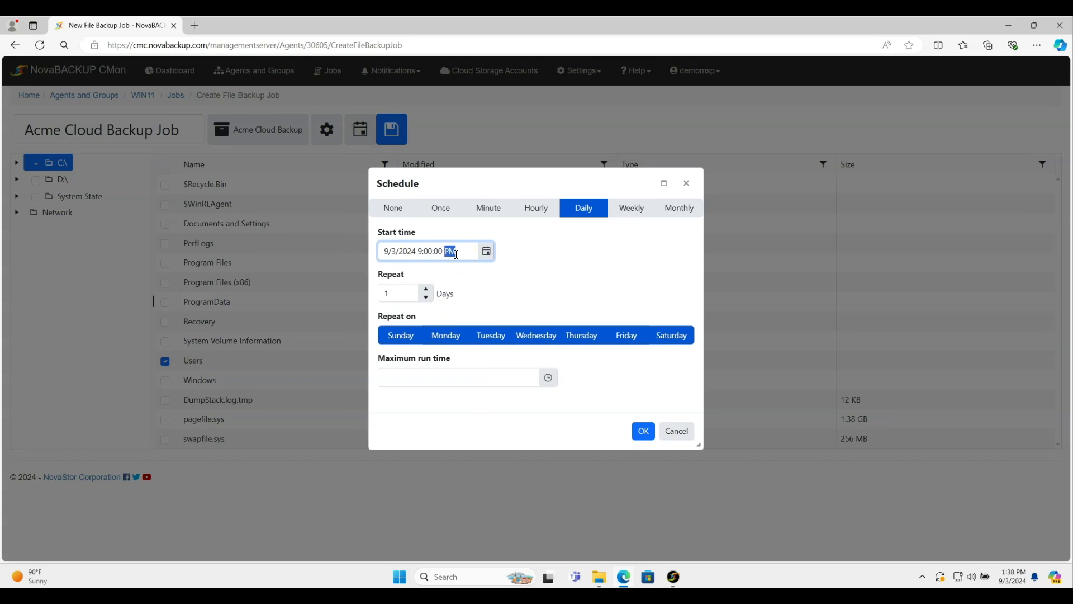
click(643, 432)
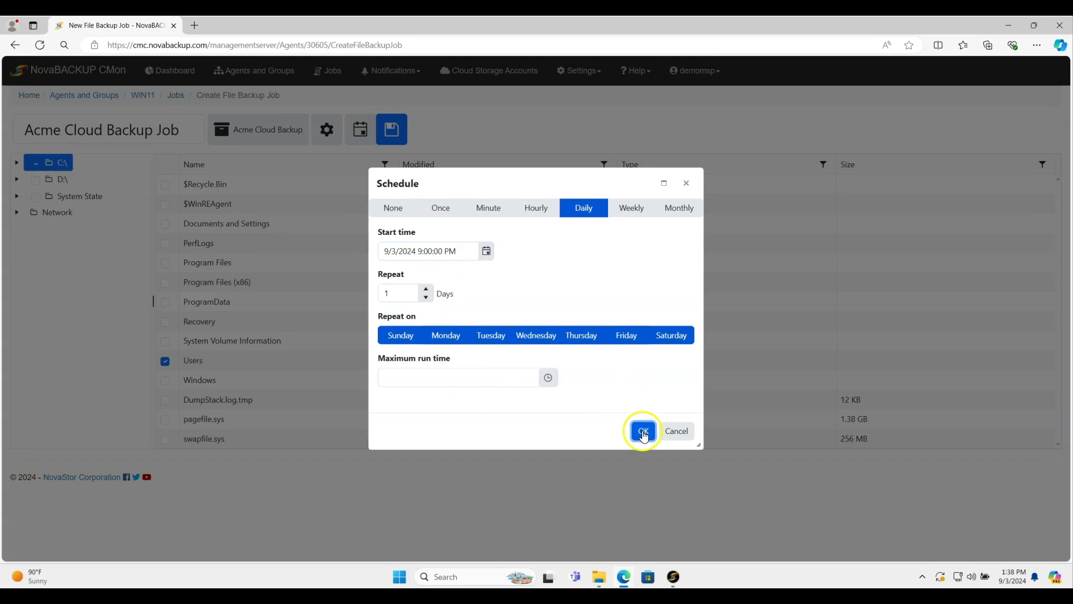
click(391, 132)
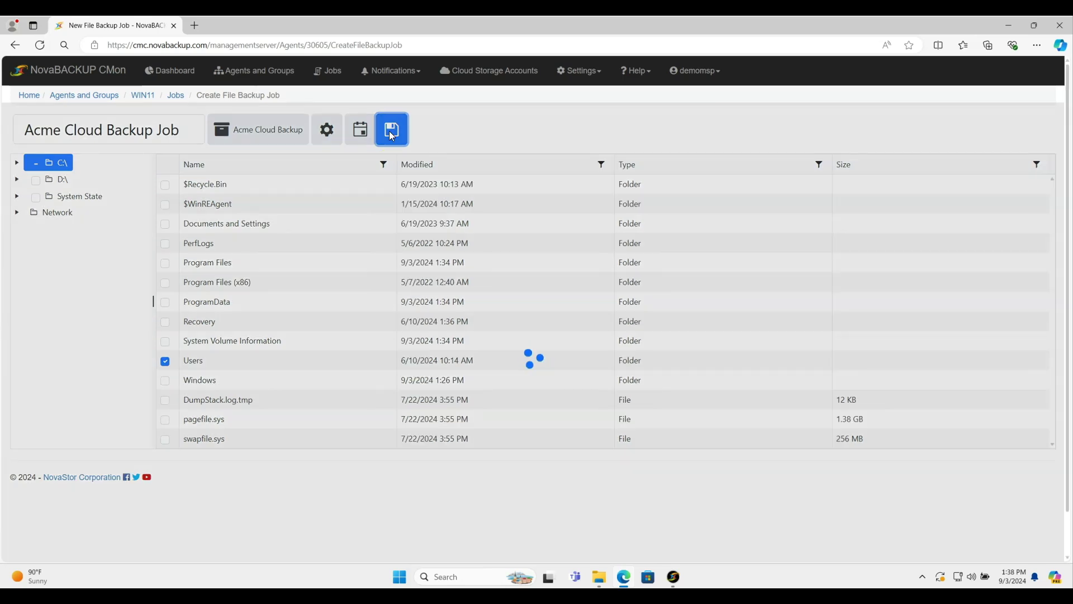
Step: Verify the NovaBACKUP client's Schedule tab shows Acme Cloud Backup Job as Daily, then return to CMon
click(400, 129)
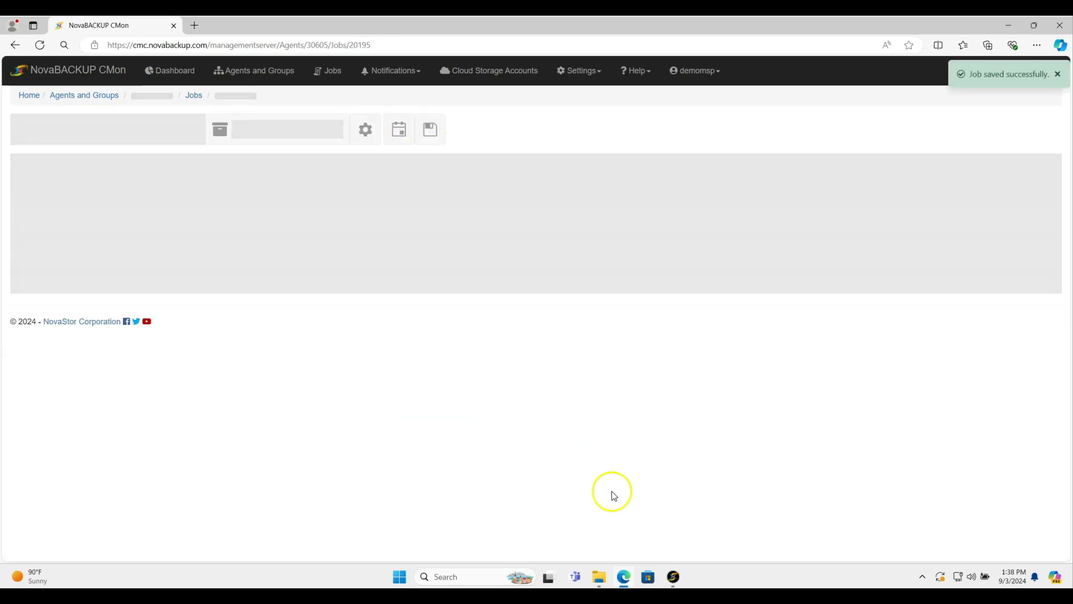
click(675, 579)
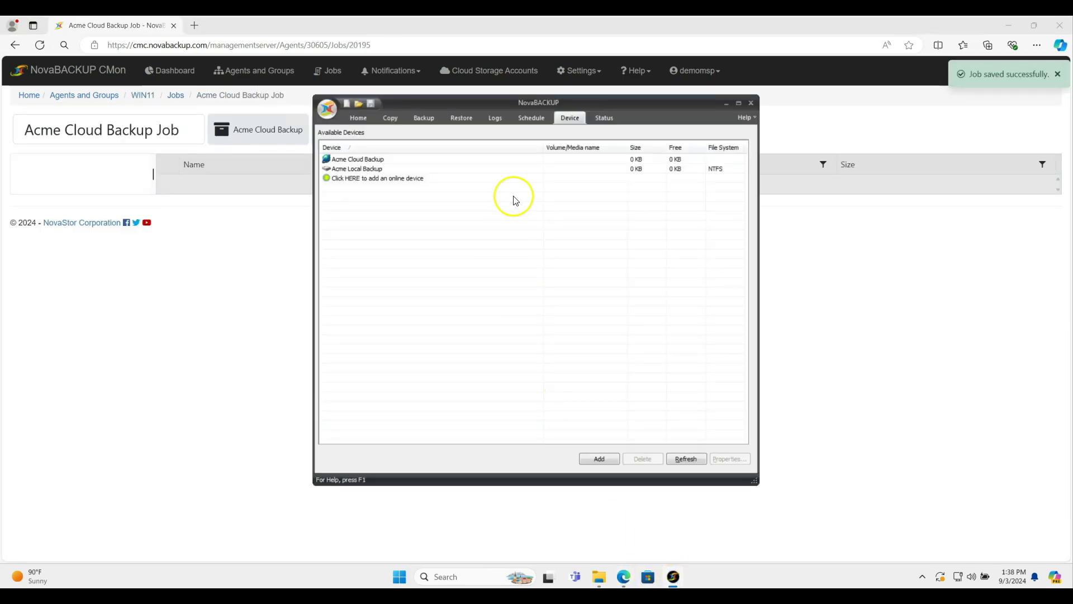
click(528, 116)
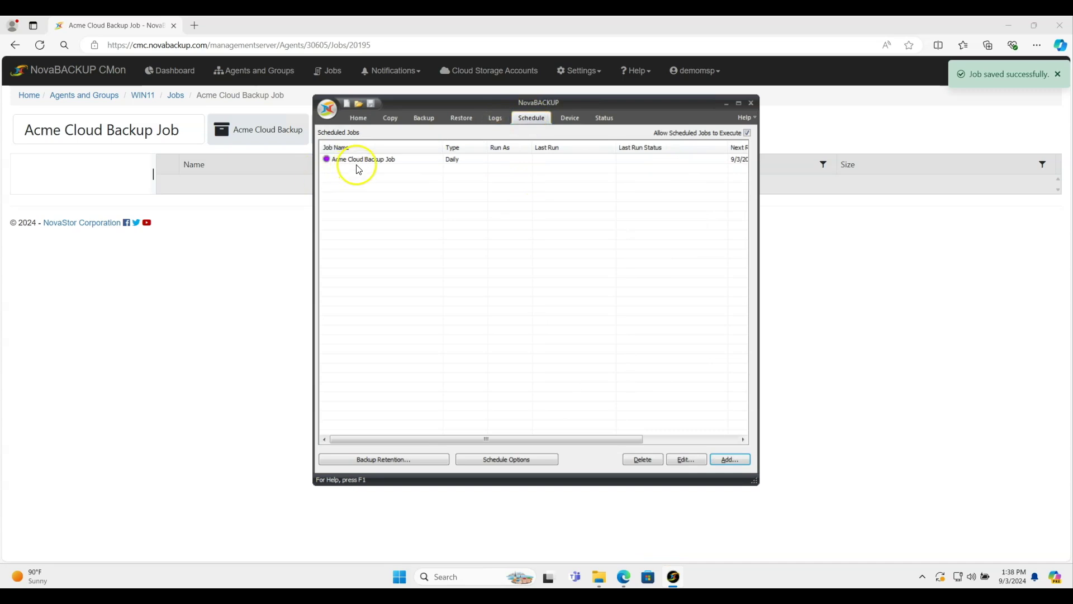
drag(527, 442, 546, 460)
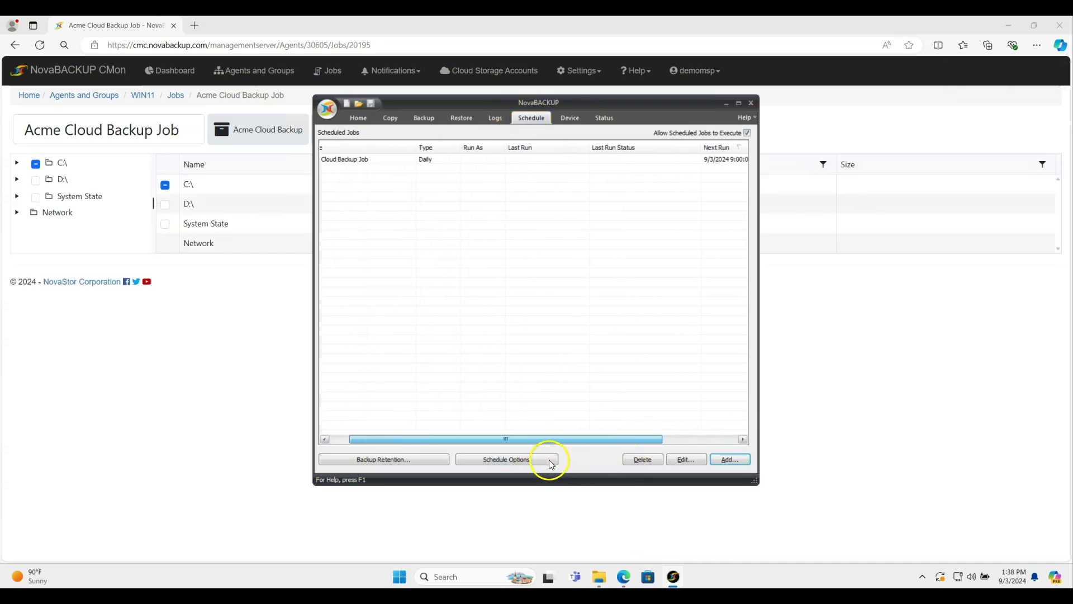
click(230, 372)
Step: Create another File Backup job for WIN11 named 'Acme Local Backup Job'
click(182, 98)
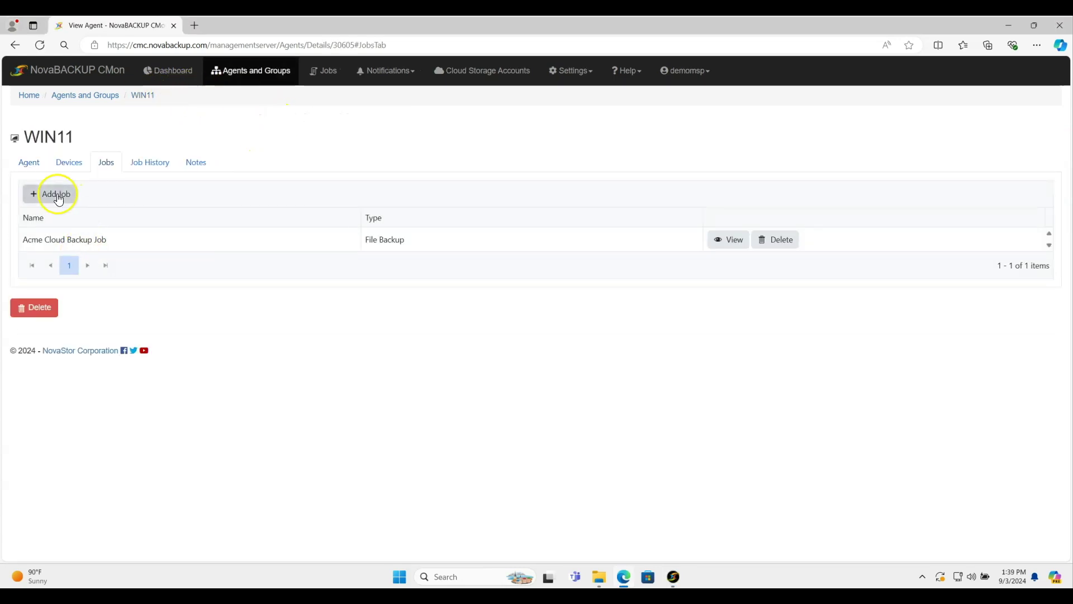
click(58, 198)
click(537, 347)
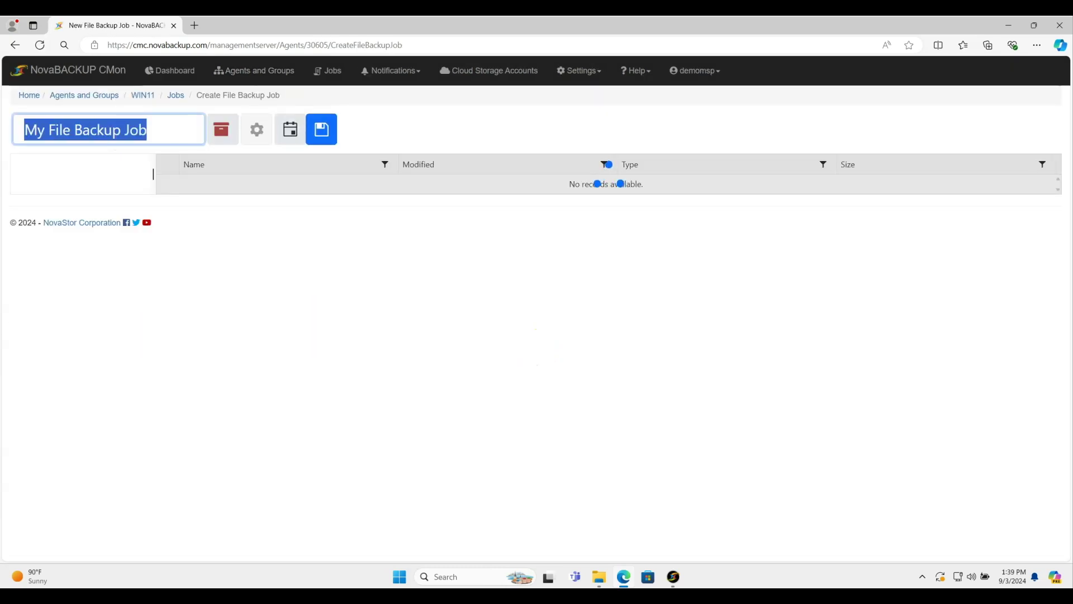
text(Acm)
key(Down)
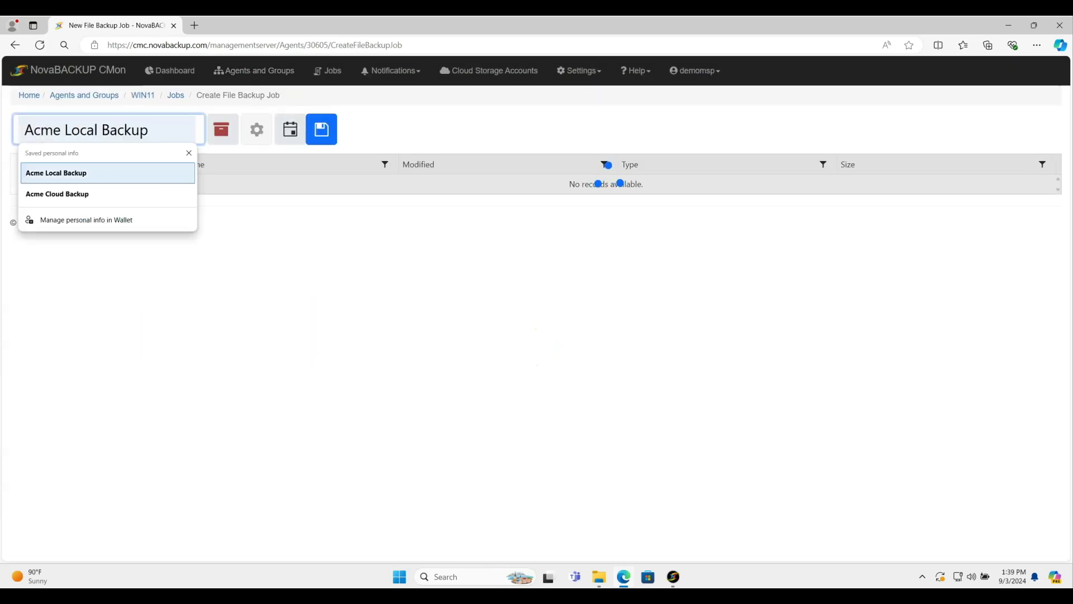
key(Return)
text(Job)
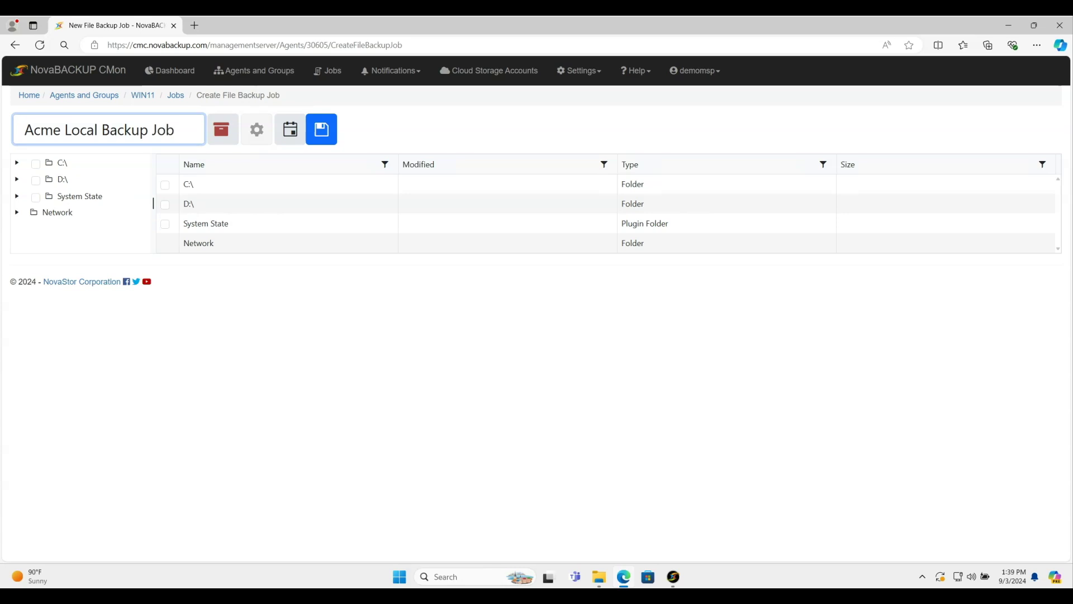
Step: Include the C:\Users folder and expand it to view the user profile folders
click(62, 163)
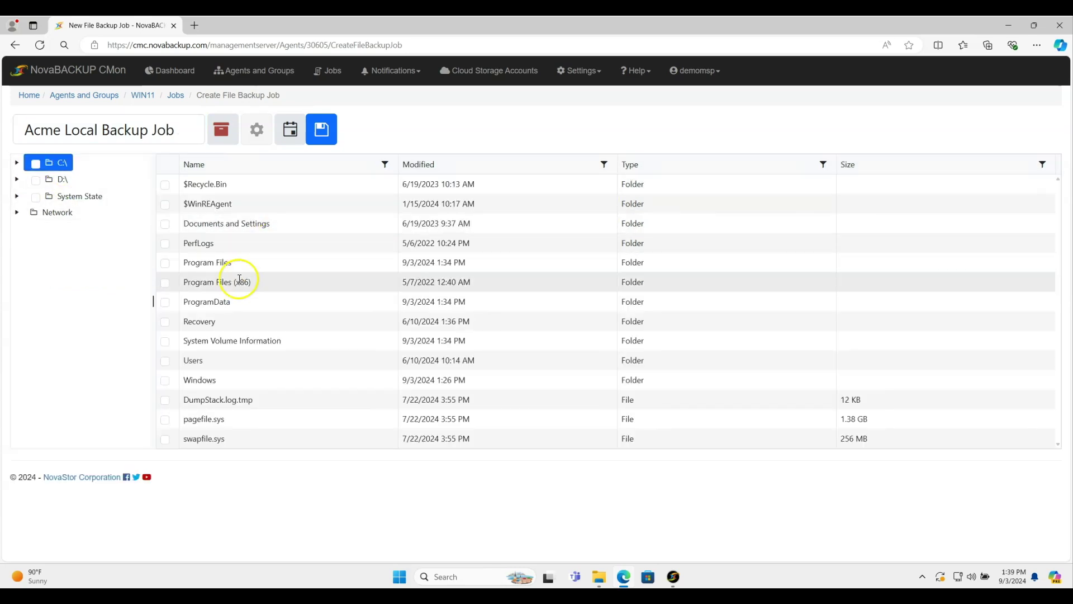
click(165, 362)
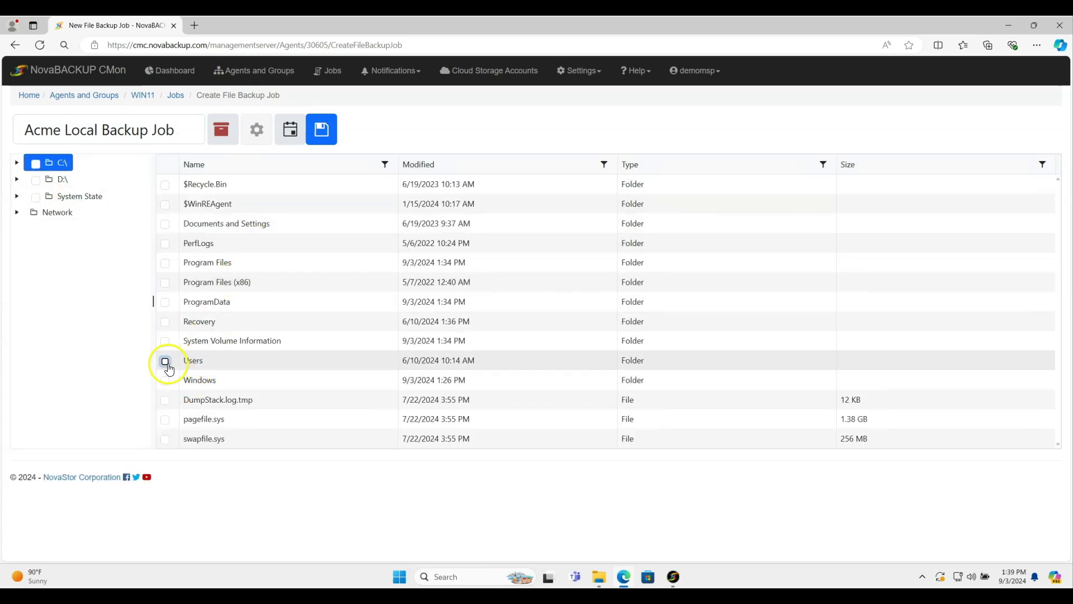
click(16, 163)
click(81, 331)
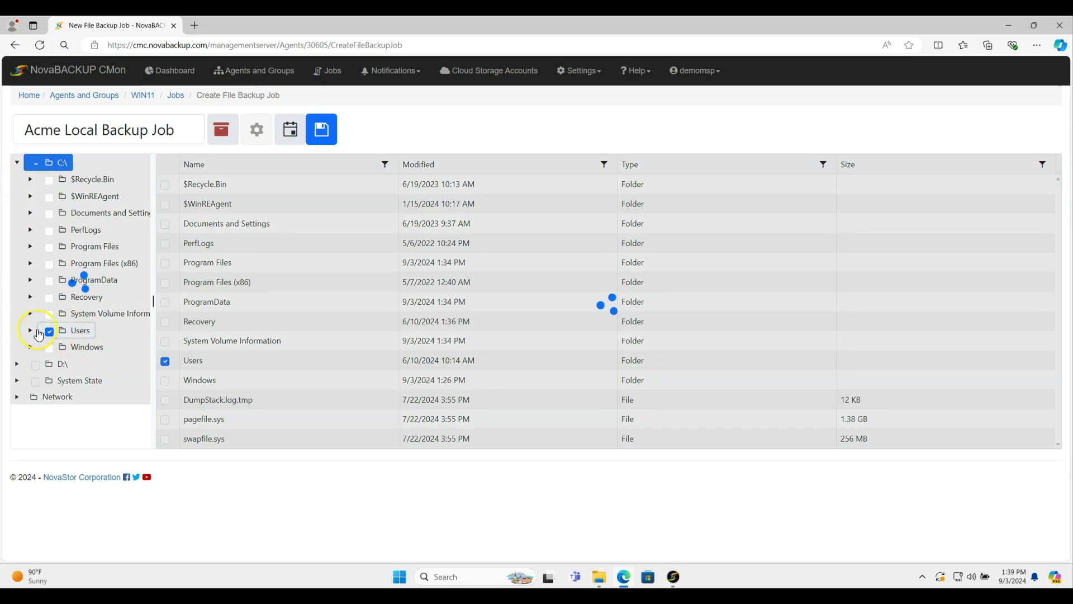
click(30, 330)
click(92, 397)
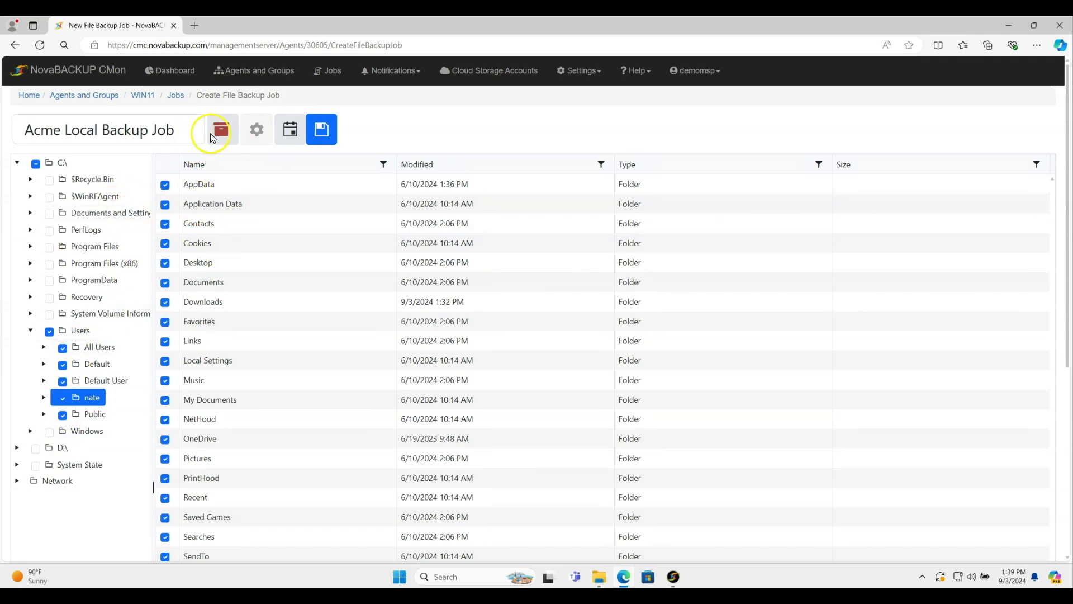
Step: Set Acme Local Backup as the job's backup destination
click(228, 130)
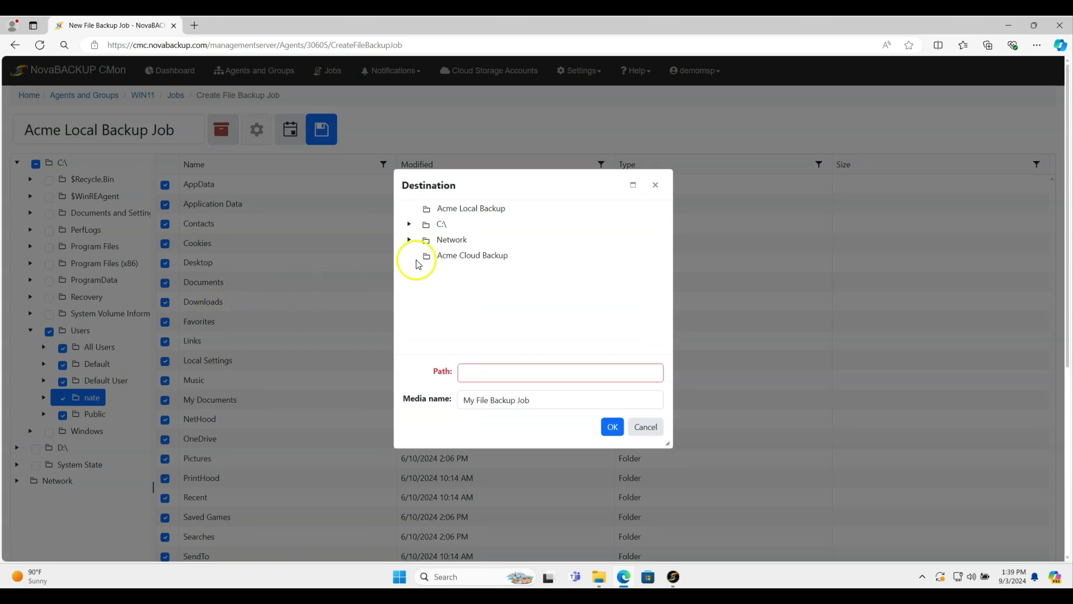
click(475, 211)
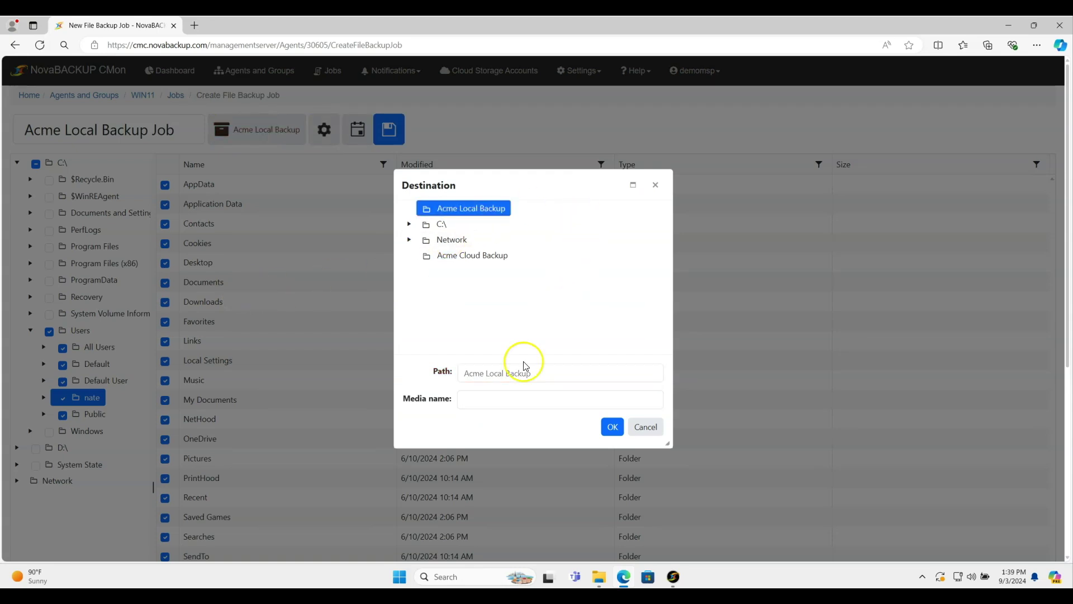
click(612, 428)
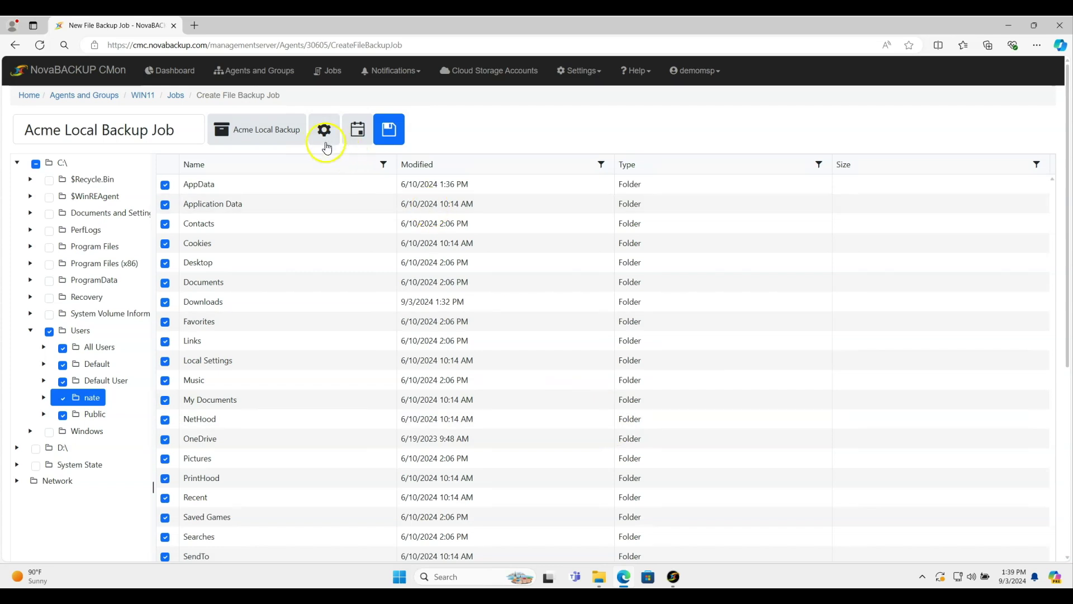
Step: Review the job's 30-day retention setting and close Settings without changes
click(323, 132)
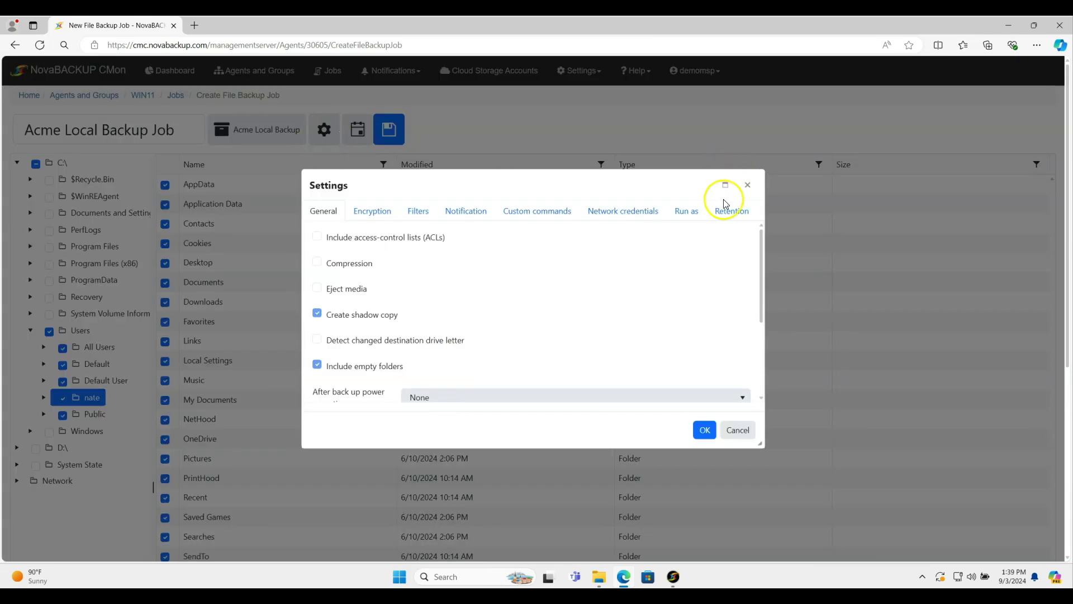
click(736, 210)
click(670, 186)
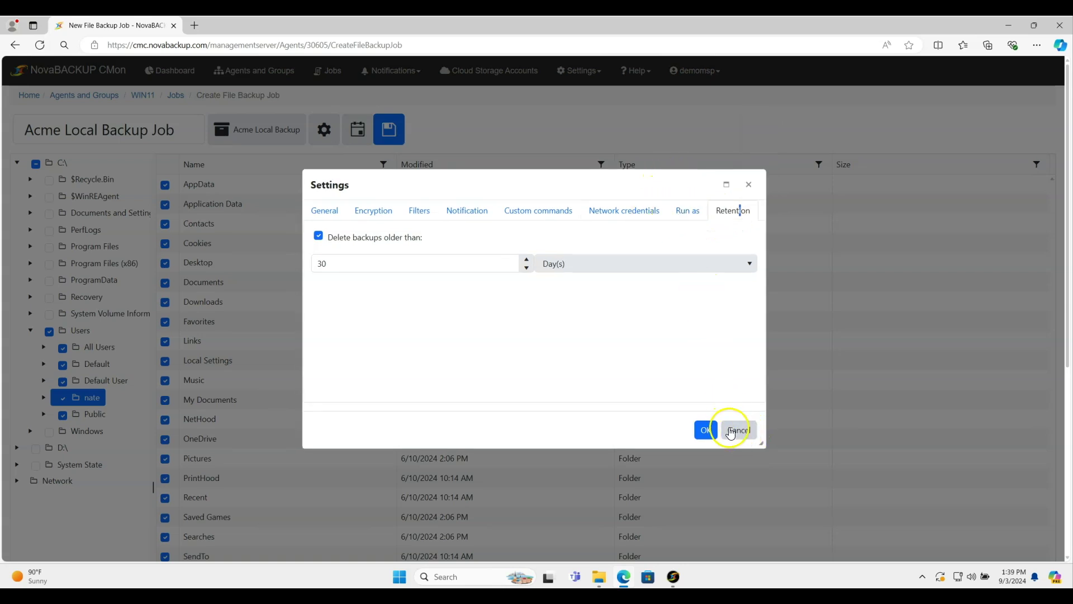
click(740, 430)
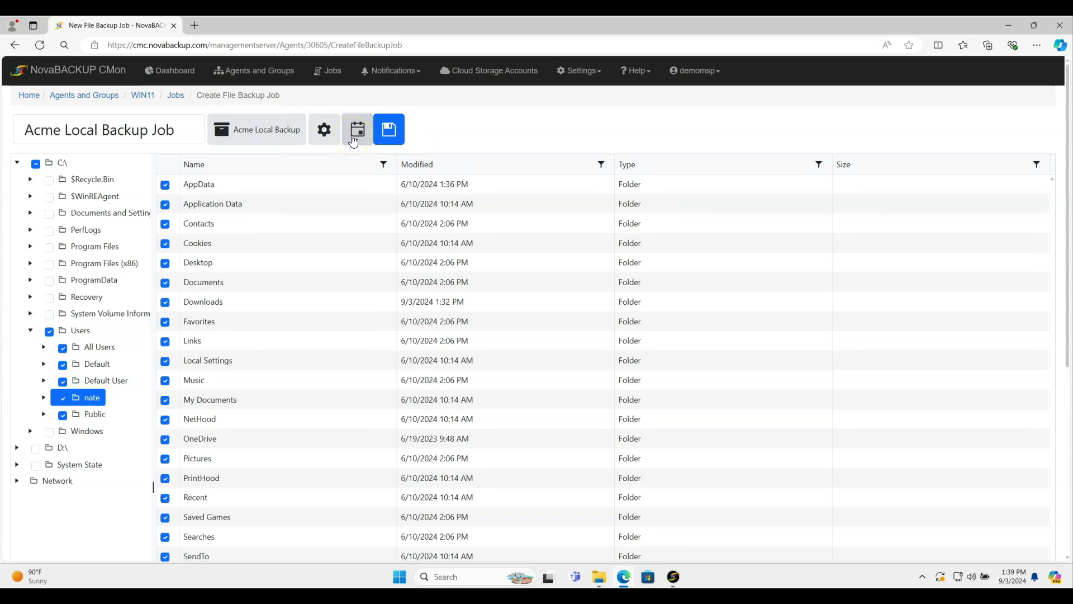
Step: Schedule the Acme Local Backup Job to run Daily at 8:00 PM starting 9/3/2024
click(353, 140)
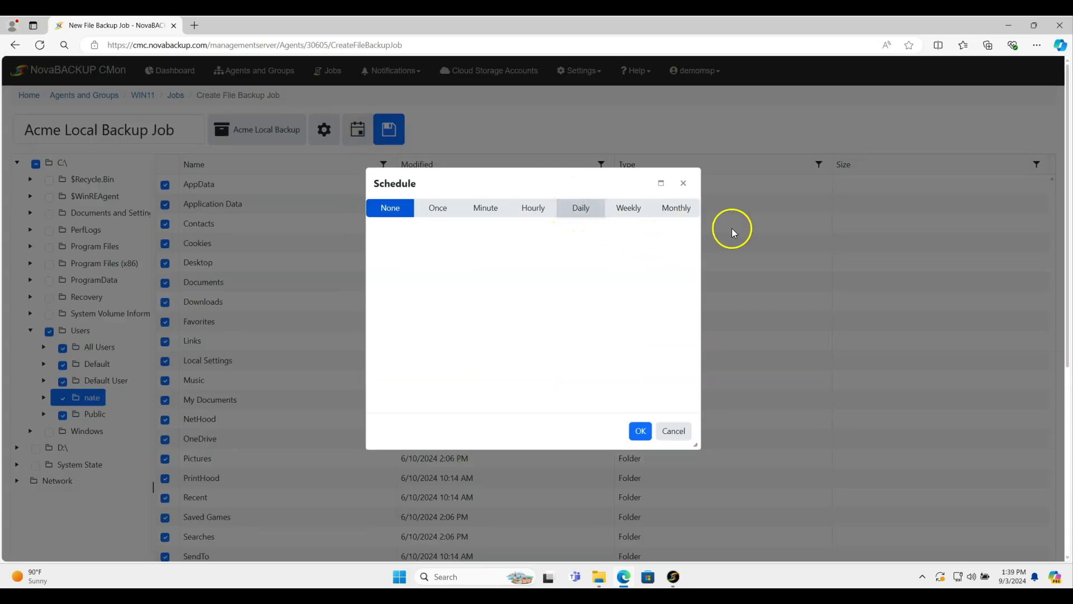
click(424, 252)
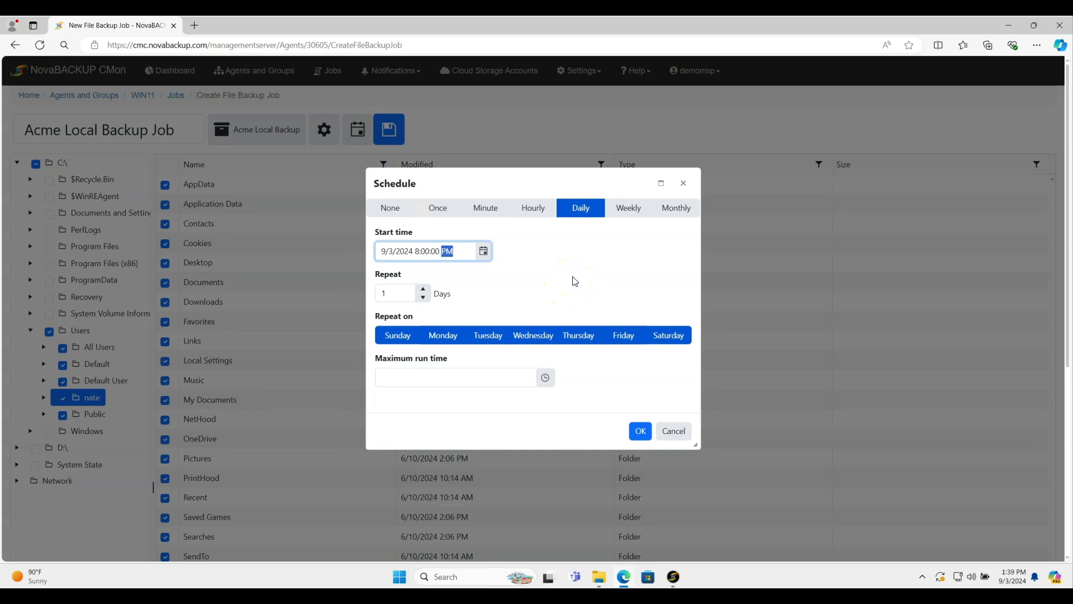
click(640, 431)
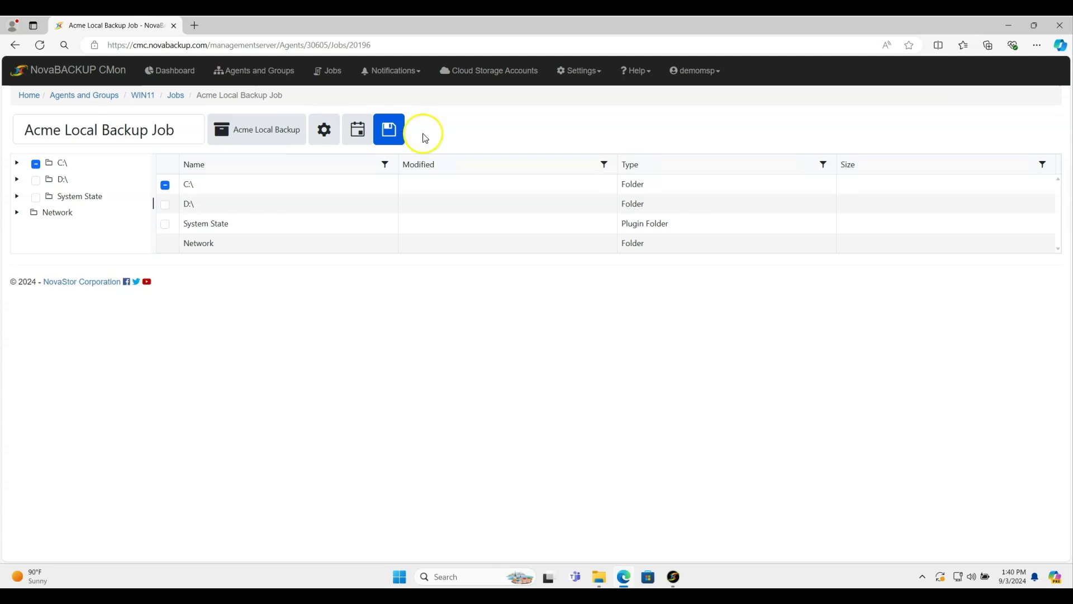
Step: Check that both Acme jobs are scheduled daily in NovaBACKUP, then return to CMon's Agents and Groups
click(682, 576)
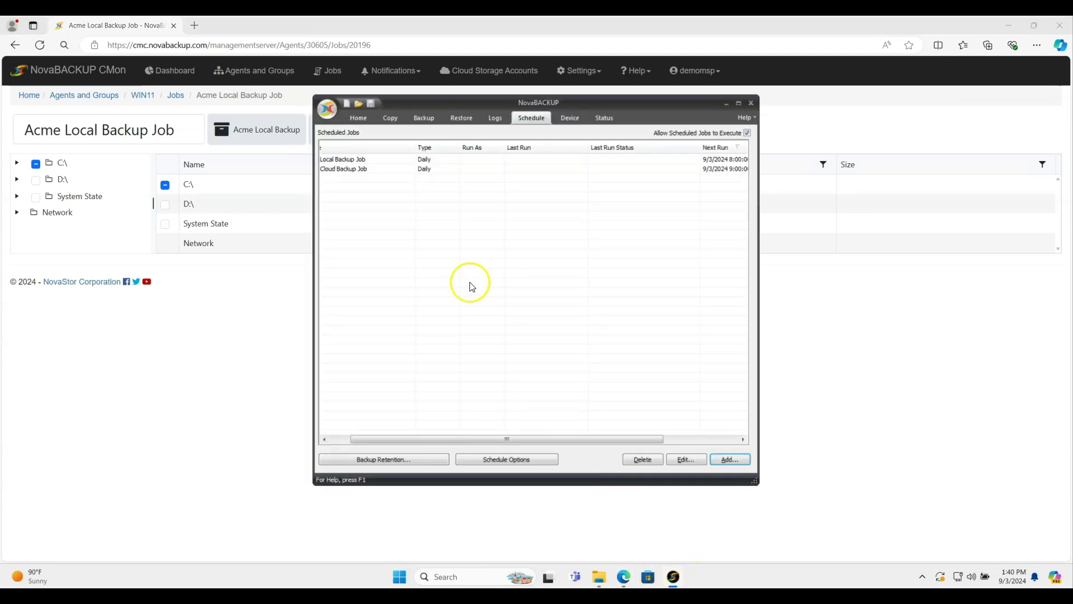
drag(452, 441, 430, 442)
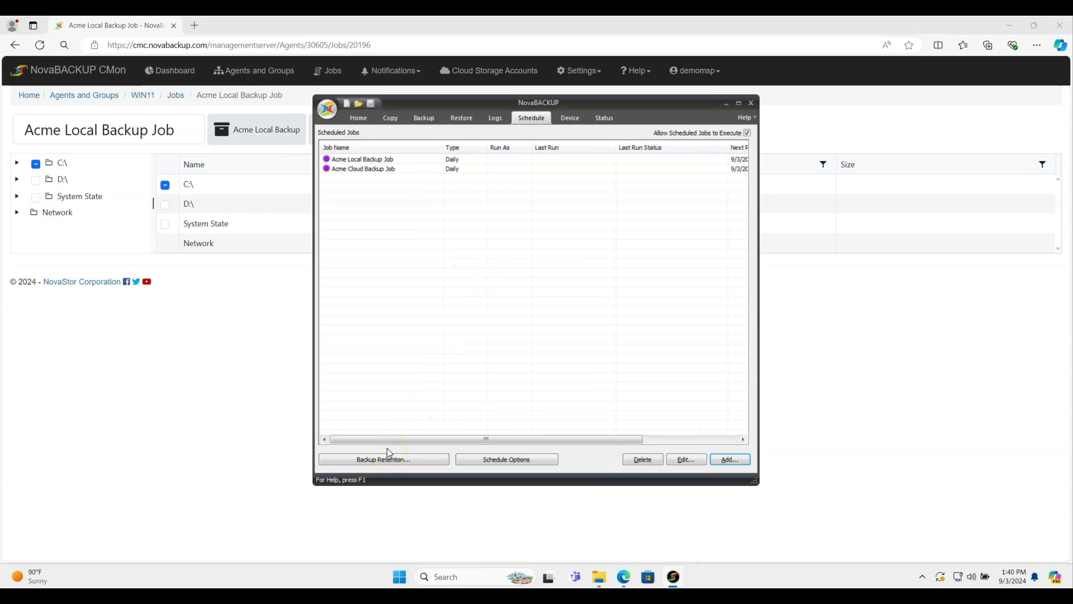
click(257, 79)
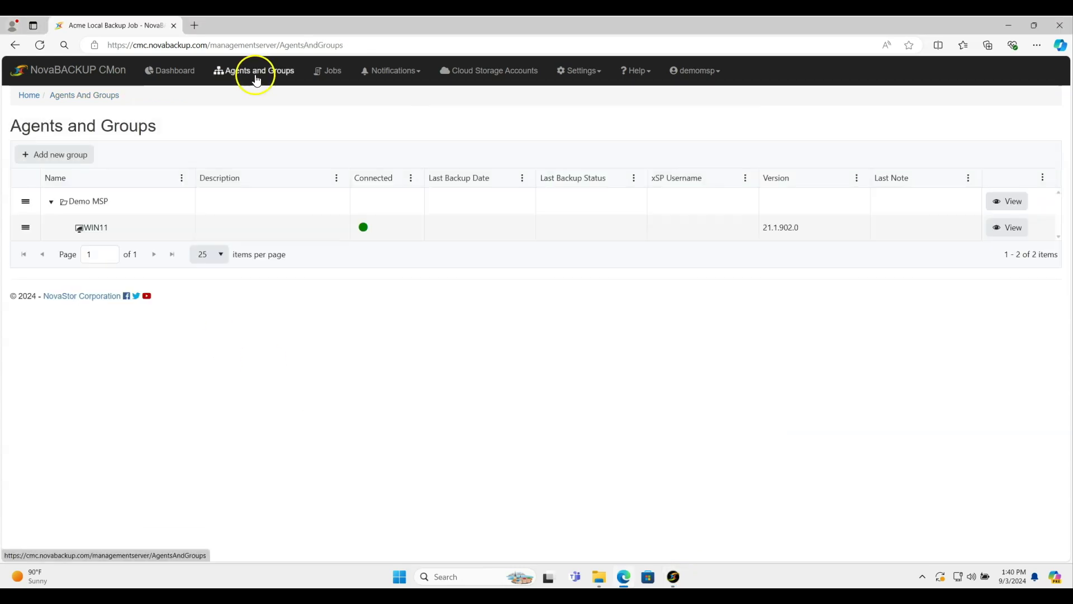
Step: Open WIN11's details and list its jobs: Acme Cloud Backup Job and Acme Local Backup Job
double_click(93, 229)
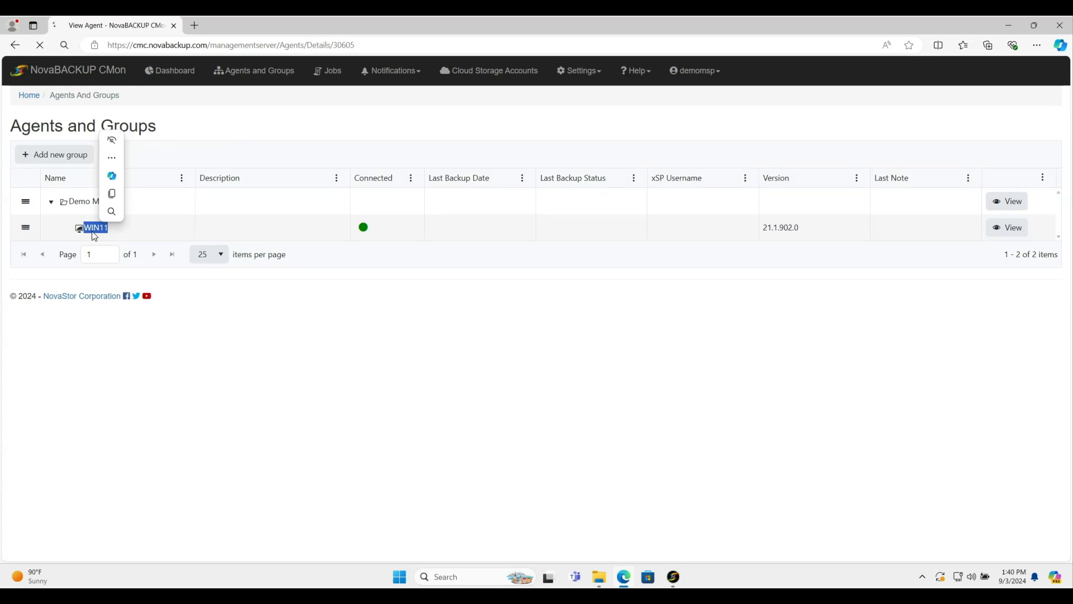
click(148, 162)
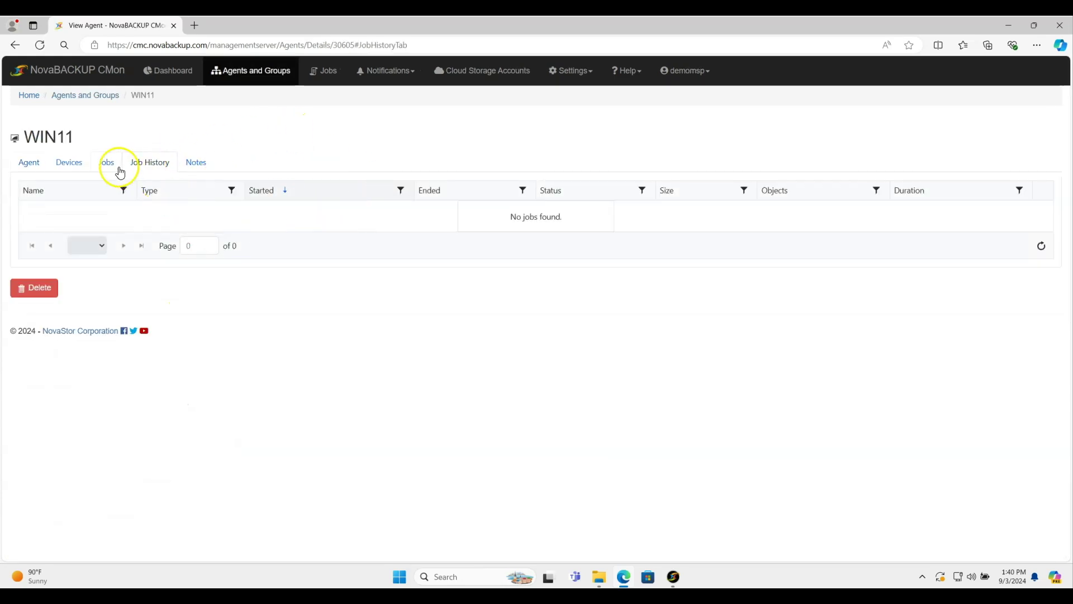
click(101, 166)
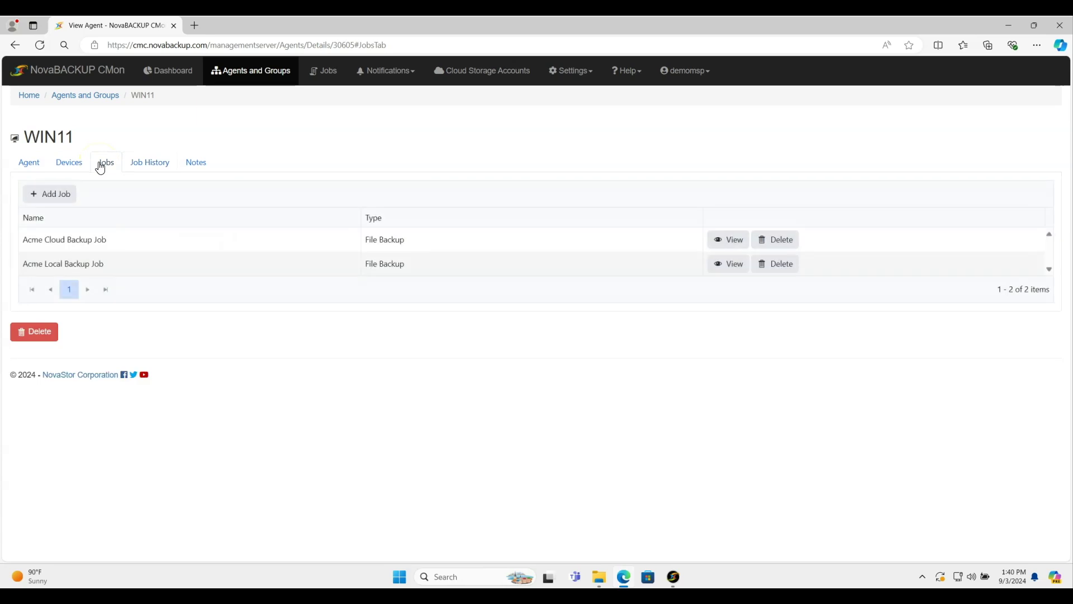